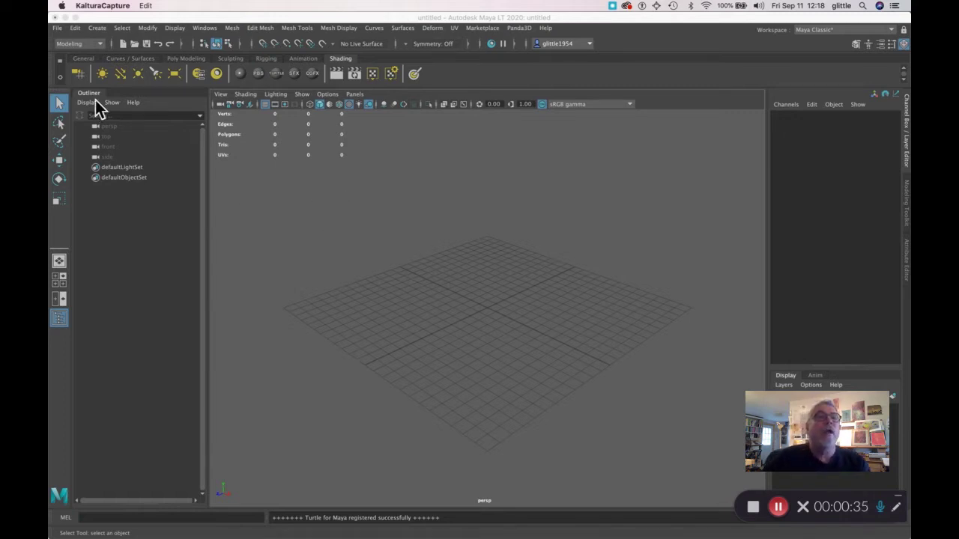
# Step: Set the projects/glittle_ROBOT folder as the current Maya LT project
pyautogui.click(188, 23)
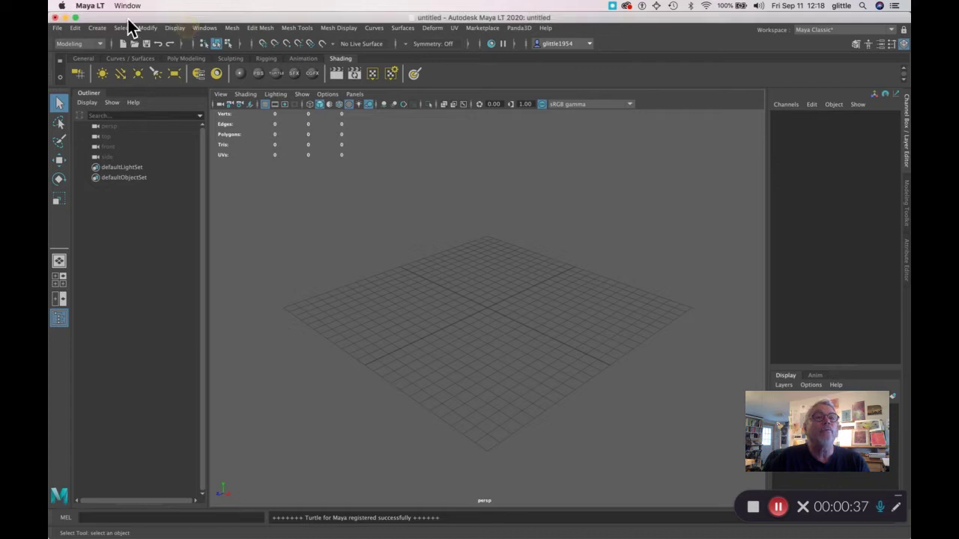
pyautogui.click(58, 27)
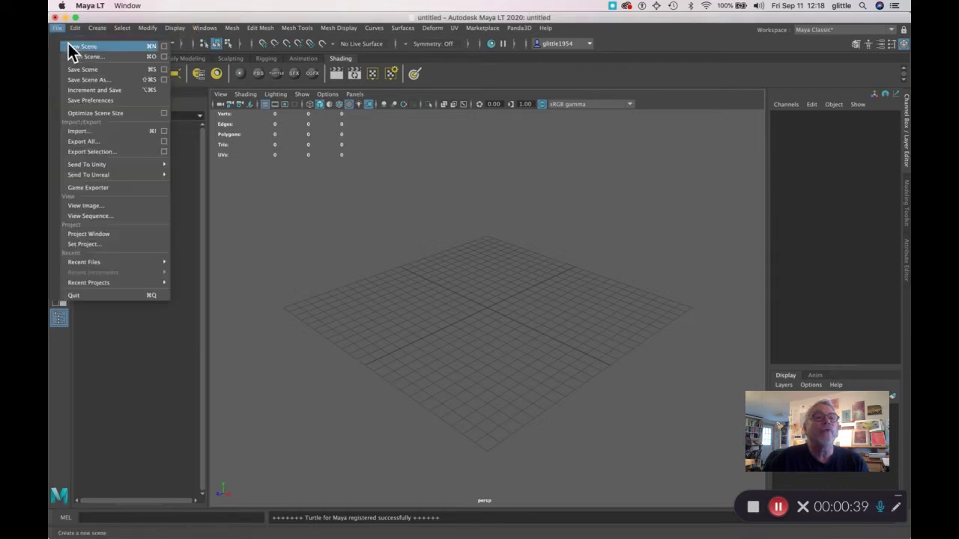
pyautogui.click(120, 245)
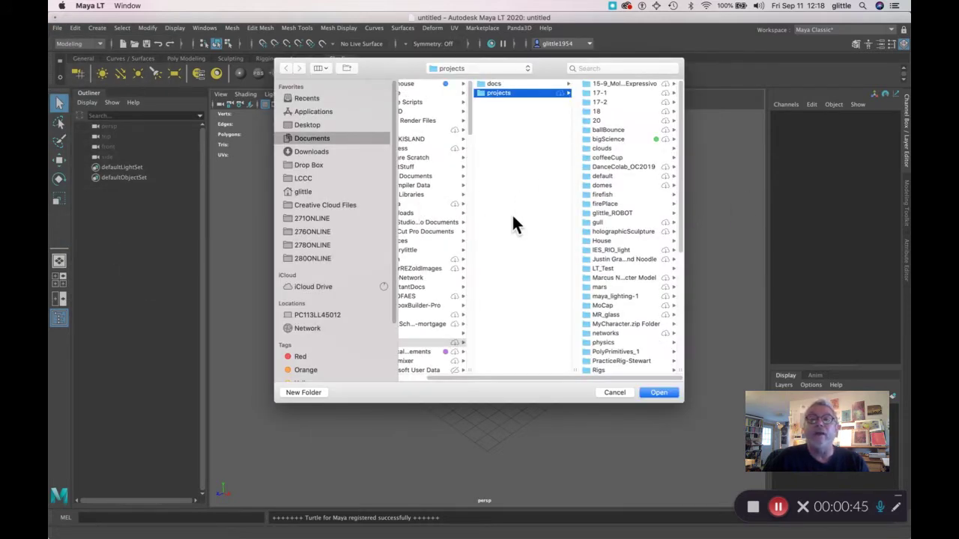
pyautogui.click(618, 213)
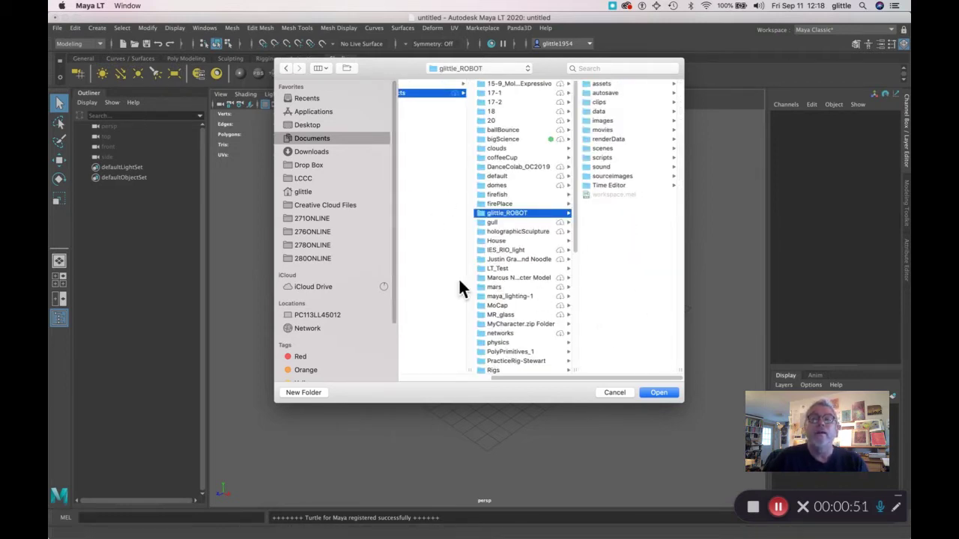
pyautogui.moveTo(542, 375); pyautogui.dragTo(495, 374)
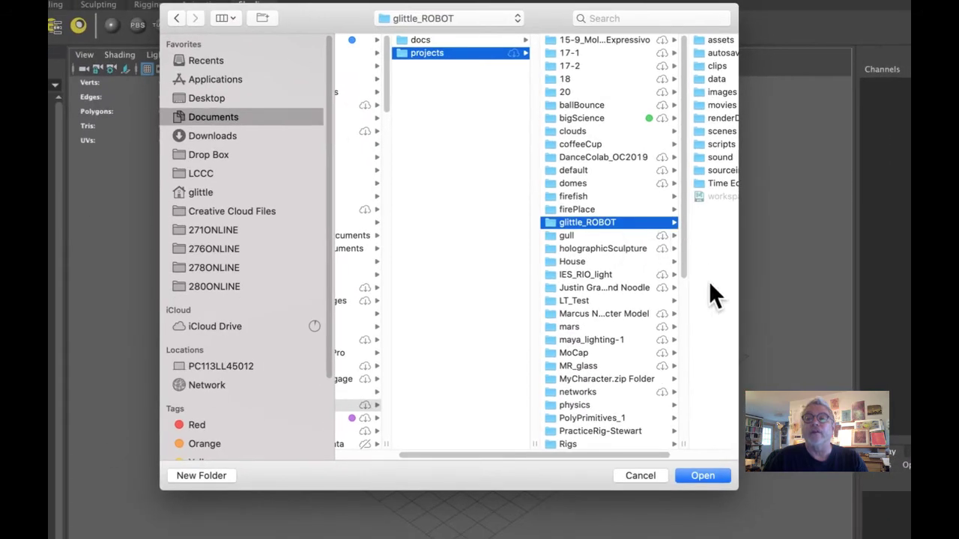
pyautogui.moveTo(664, 455); pyautogui.dragTo(740, 456)
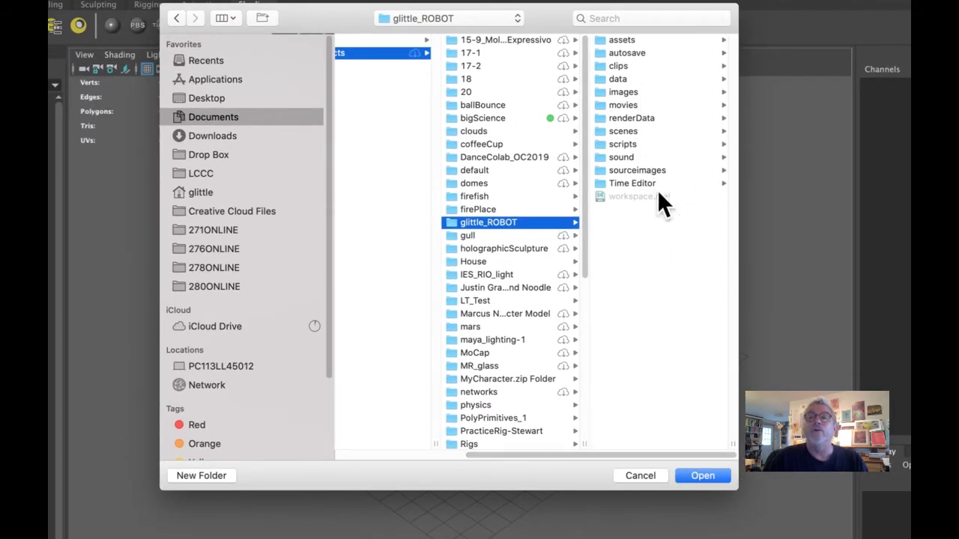
pyautogui.click(710, 476)
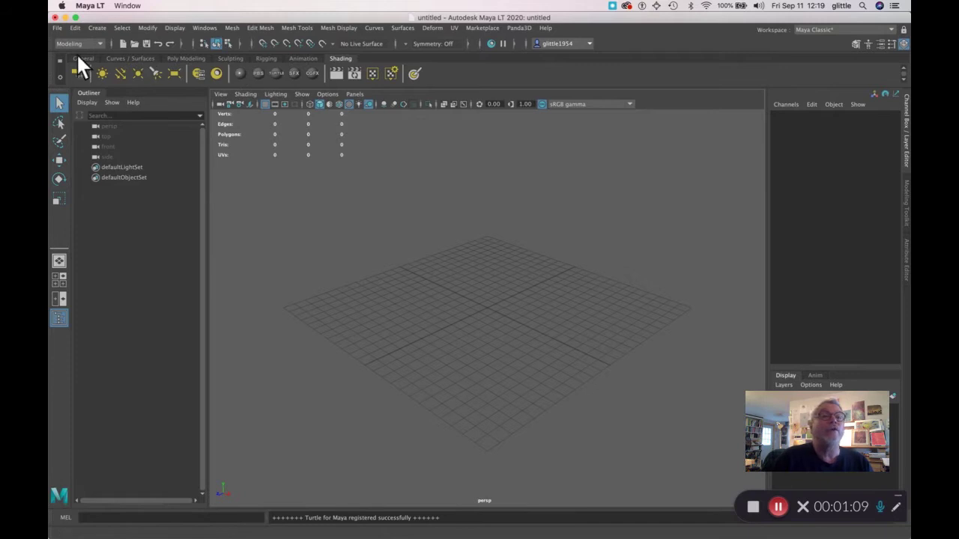
# Step: Save the scene as robo_Cole-2.mlt, changing the version number of robo_Cole-1.mlt
pyautogui.click(57, 28)
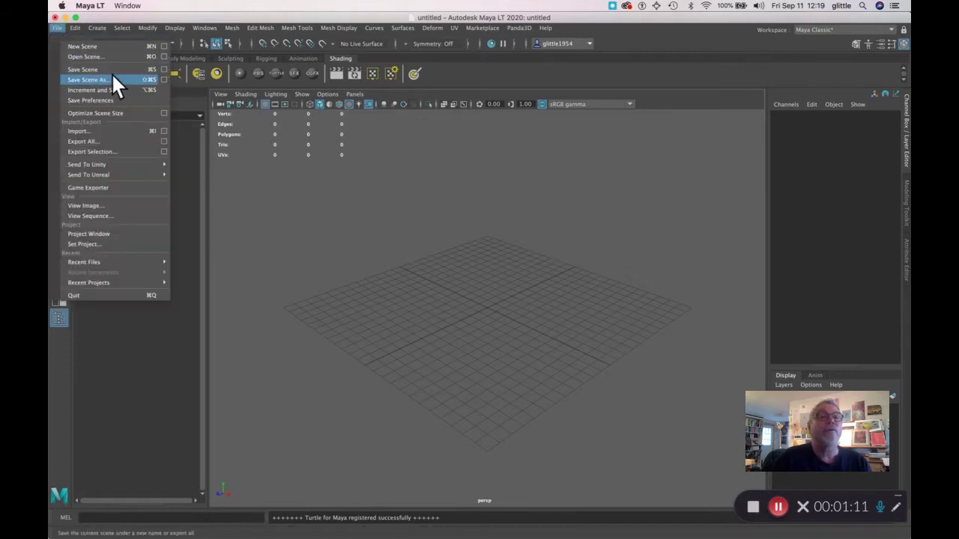
pyautogui.click(112, 78)
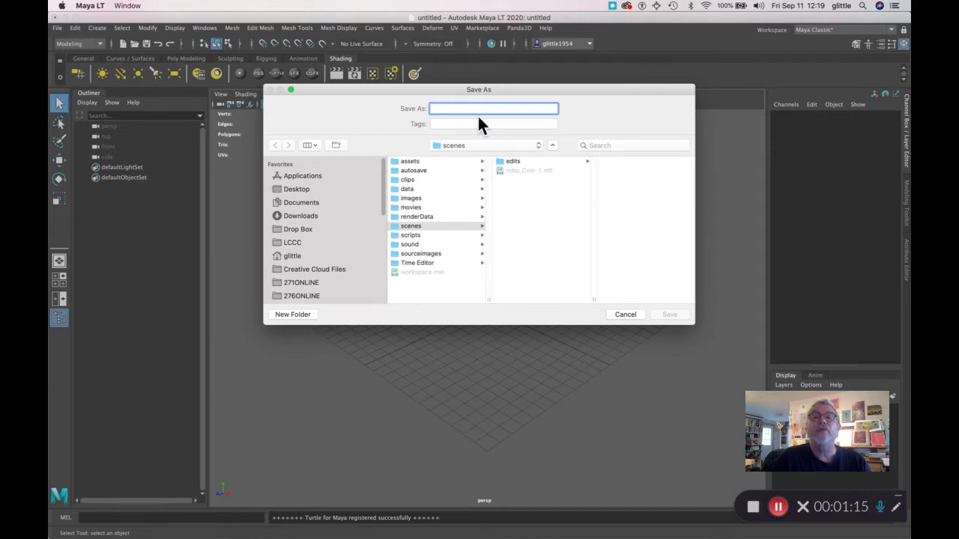
pyautogui.click(520, 169)
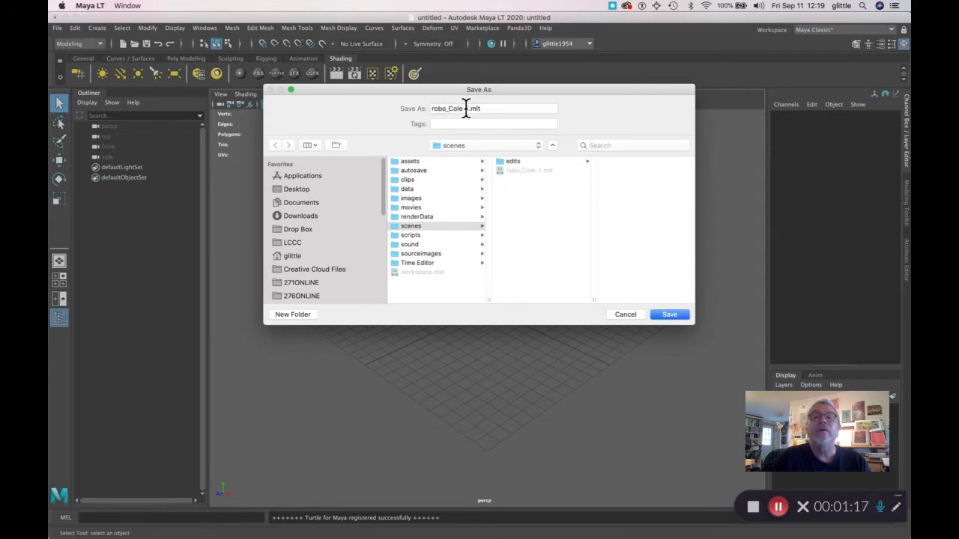
pyautogui.click(466, 108)
pyautogui.press('BackSpace')
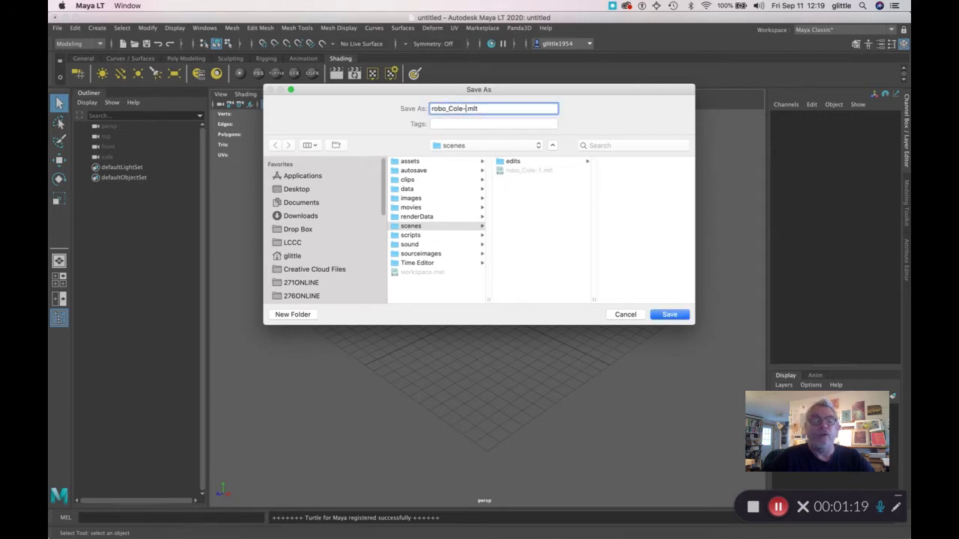
pyautogui.write('2')
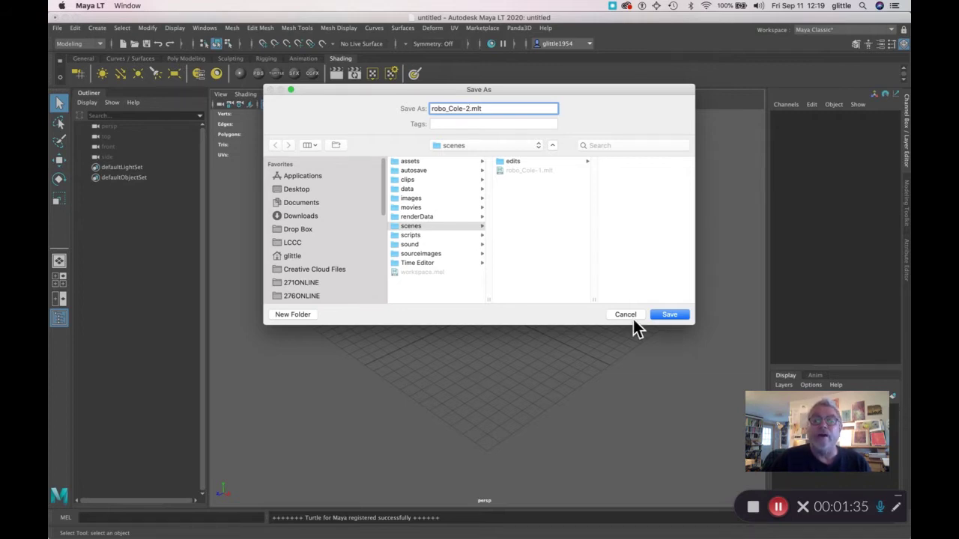
pyautogui.click(678, 315)
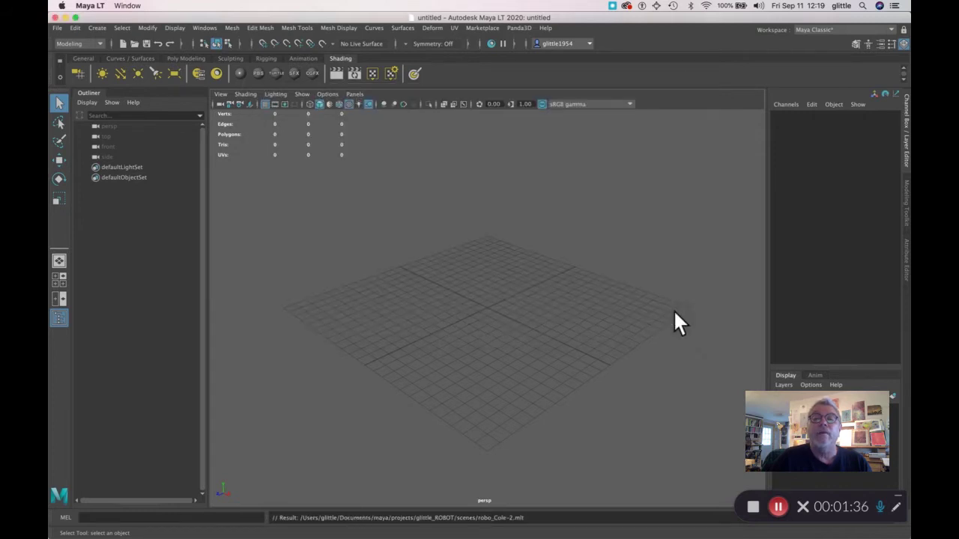
# Step: Open the File menu and close it again without choosing a command
pyautogui.click(56, 28)
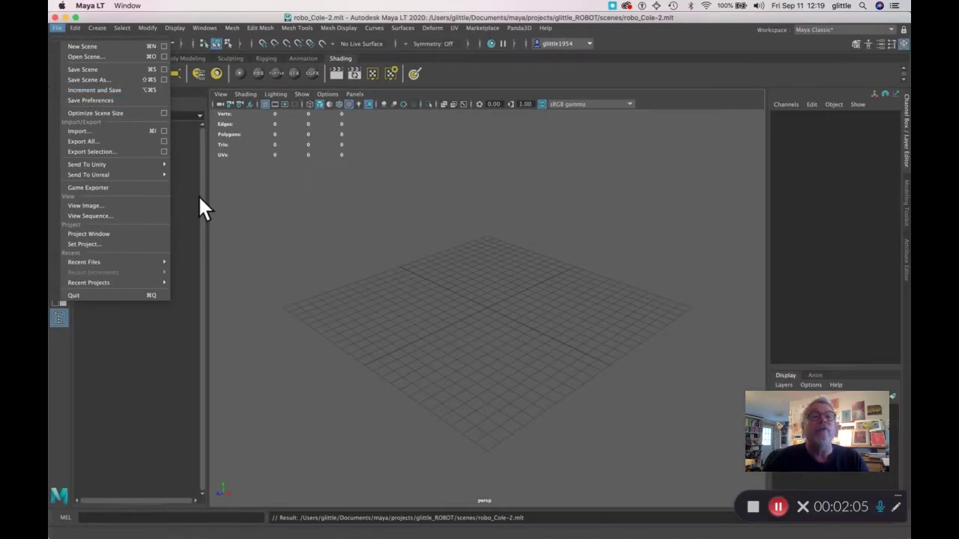
pyautogui.click(453, 224)
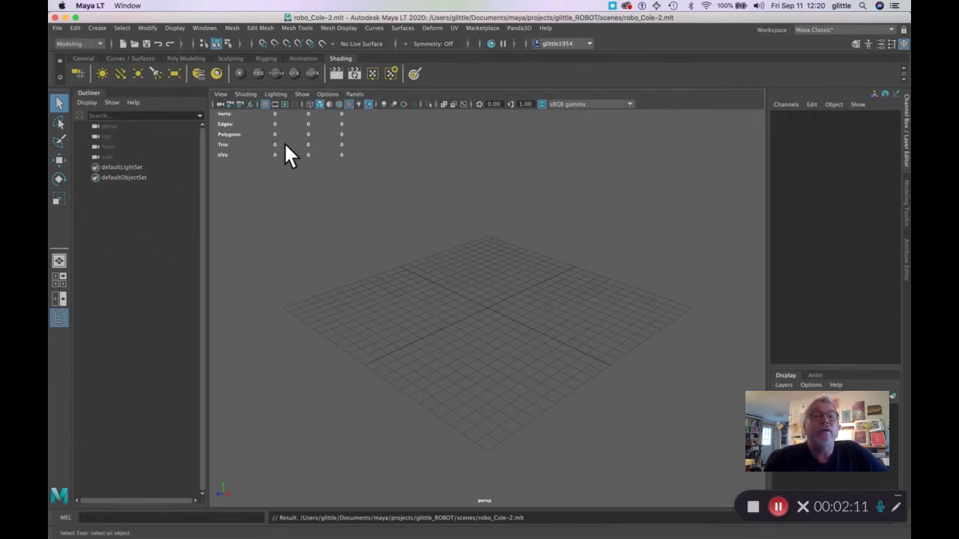
# Step: Show the four-view layout, then maximize the front orthographic view to fill the workspace
pyautogui.press('space')
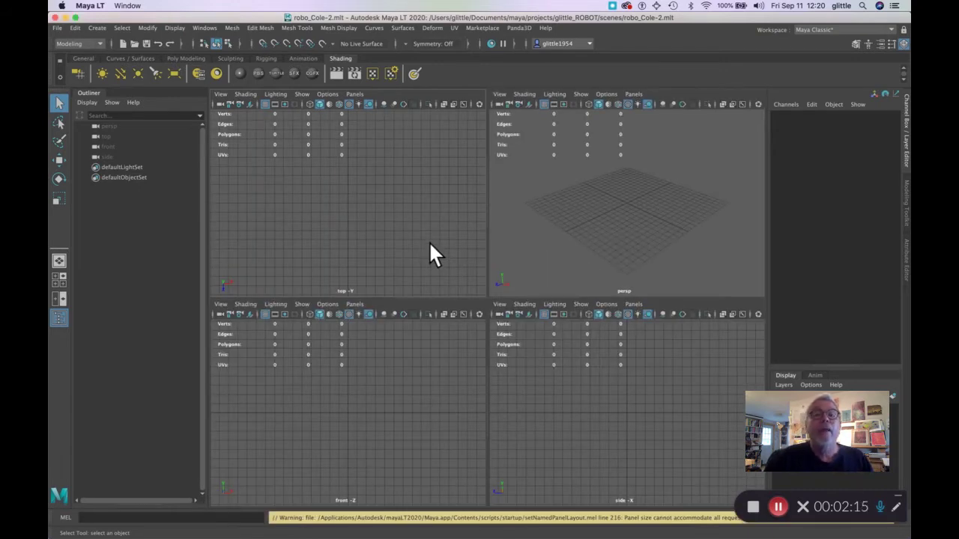
pyautogui.click(364, 427)
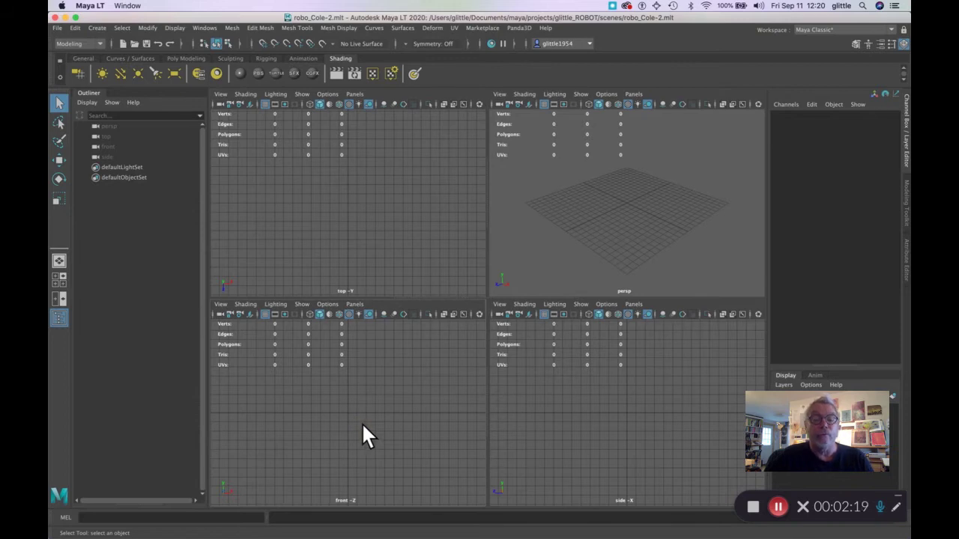
pyautogui.click(342, 423)
pyautogui.press('space')
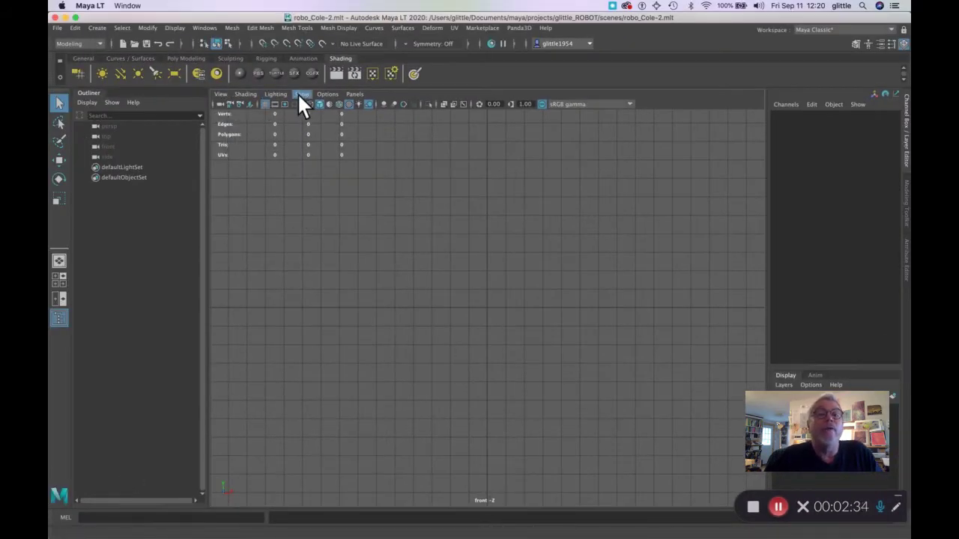
# Step: Import Cole_Robot_front.png as an image plane on the front camera, then show all four views
pyautogui.click(220, 94)
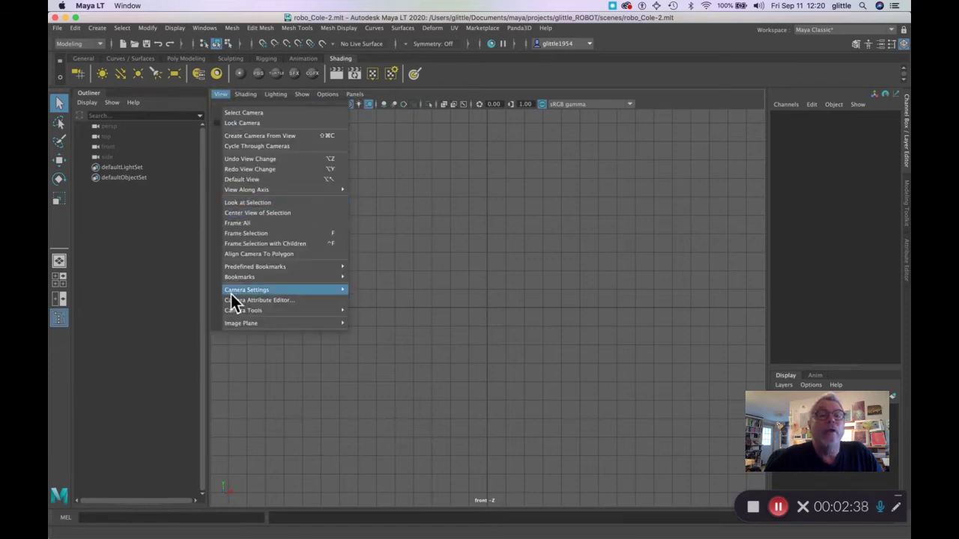
pyautogui.moveTo(240, 324)
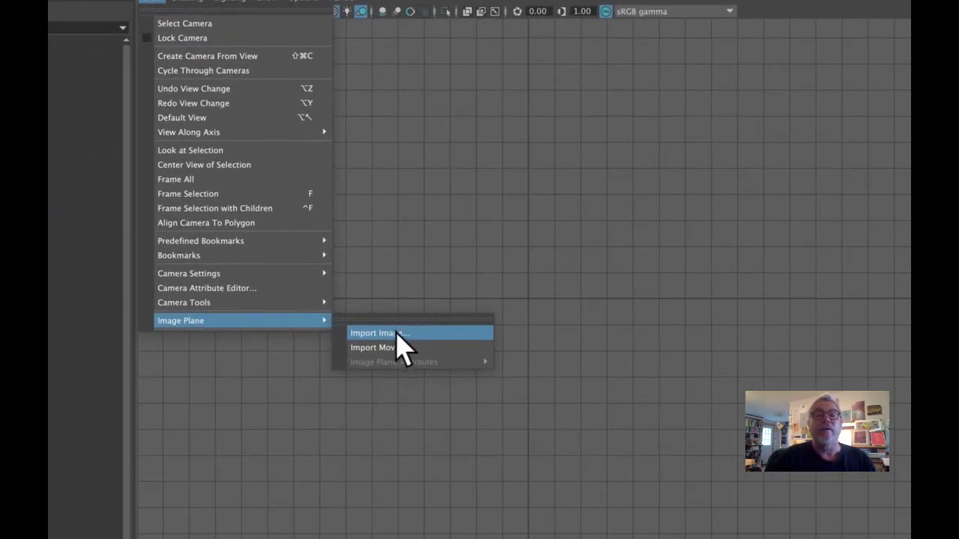
pyautogui.click(391, 332)
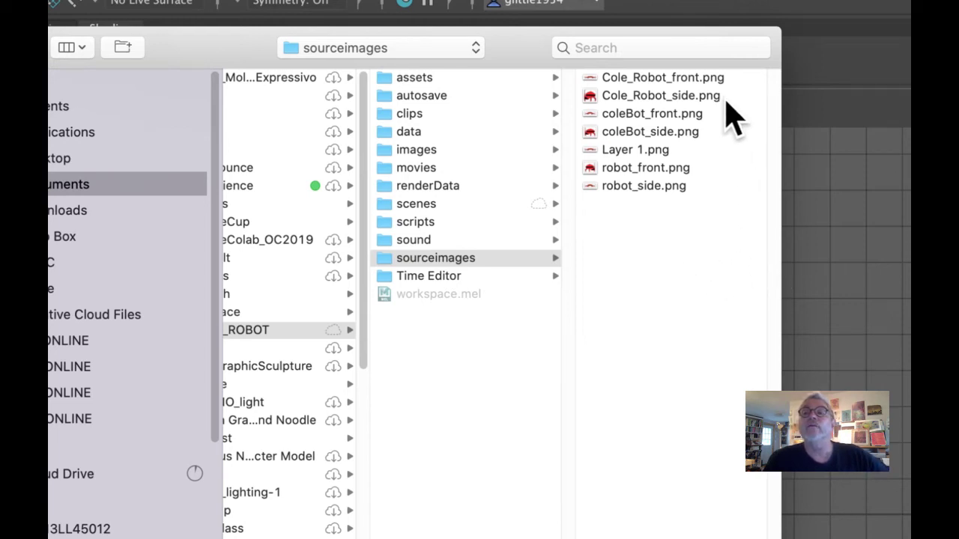
pyautogui.click(676, 78)
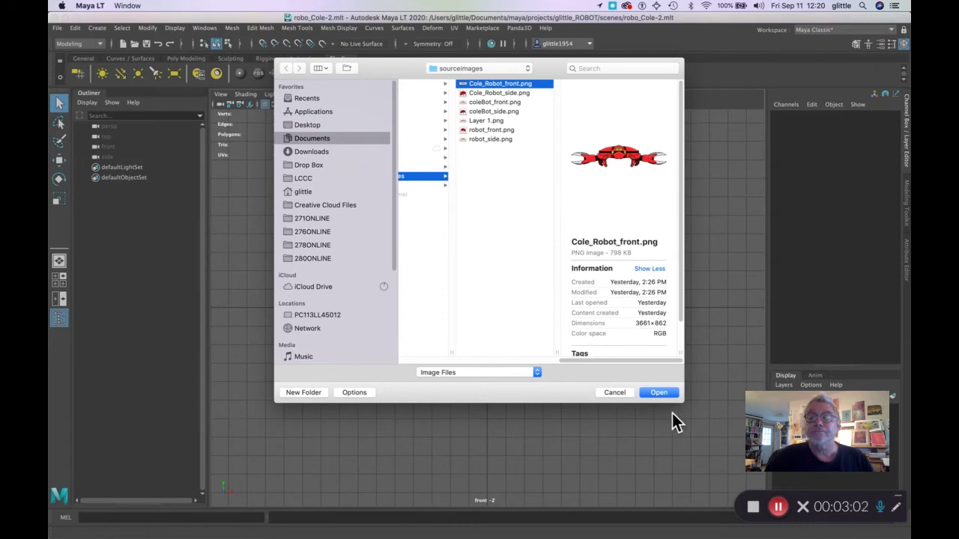
pyautogui.click(659, 393)
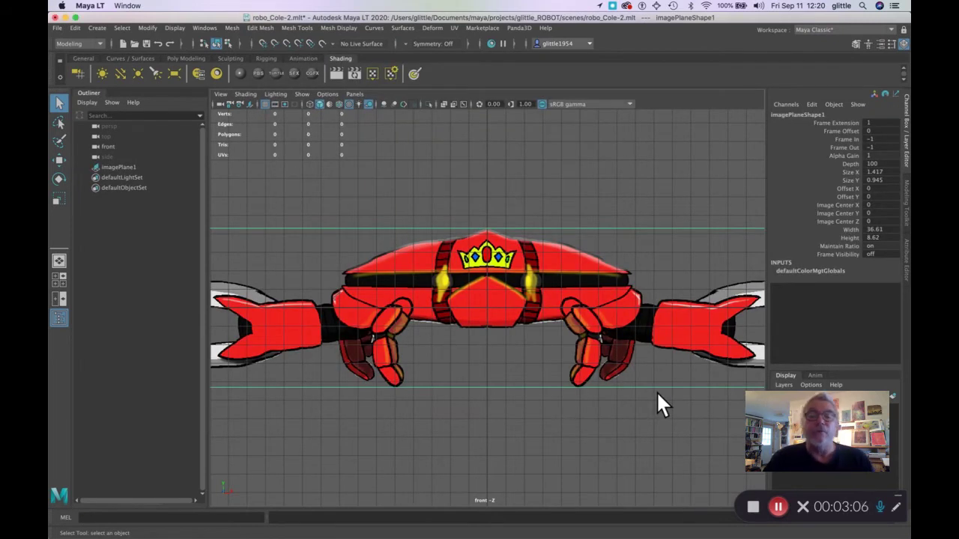
pyautogui.press('space')
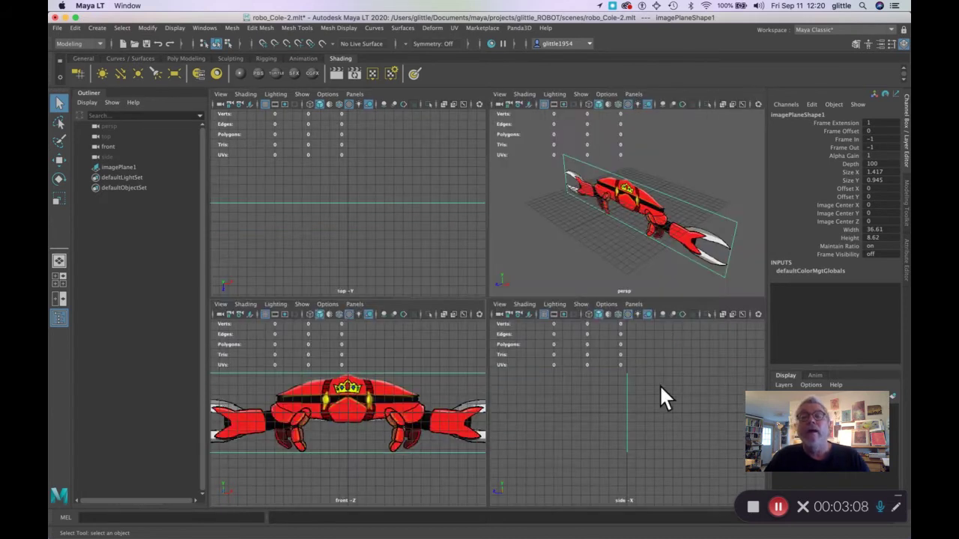
# Step: Maximize the perspective view and orbit around the robot image plane
pyautogui.click(631, 257)
pyautogui.press('space')
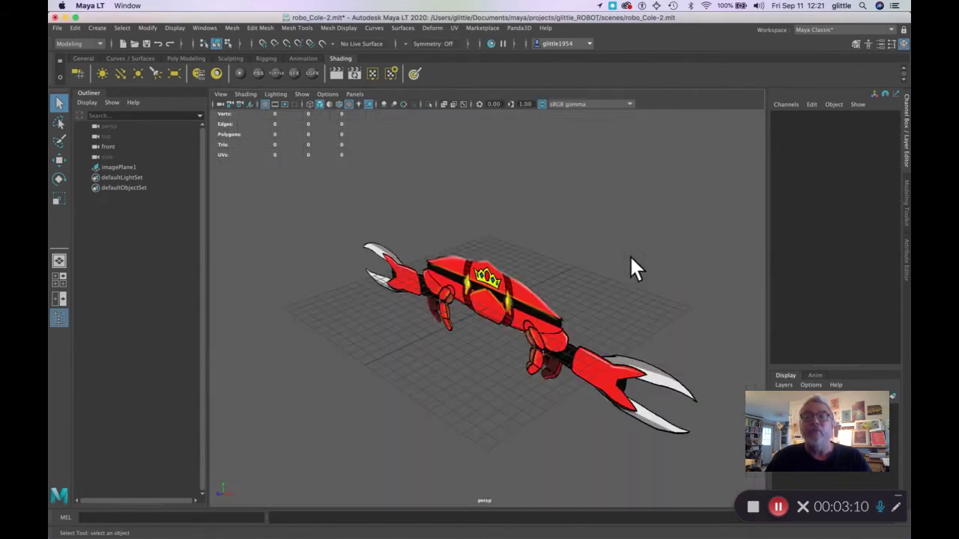
pyautogui.keyDown('alt'); pyautogui.moveTo(688, 264); pyautogui.dragTo(540, 377); pyautogui.keyUp('alt')
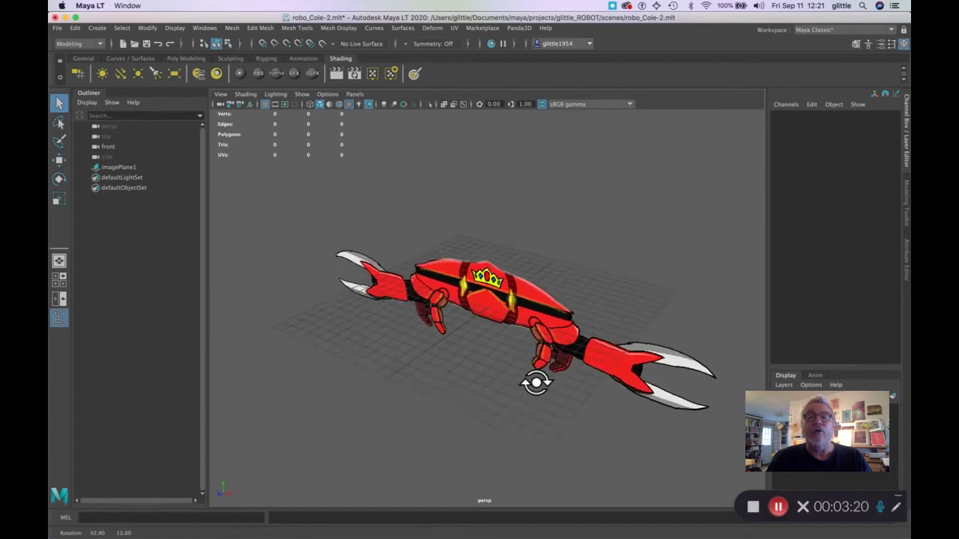
pyautogui.moveTo(529, 384)
pyautogui.keyDown('alt'); pyautogui.mouseDown()
pyautogui.moveTo(400, 364)
pyautogui.moveTo(544, 360)
pyautogui.moveTo(567, 383)
pyautogui.moveTo(517, 380)
pyautogui.mouseUp(); pyautogui.keyUp('alt')
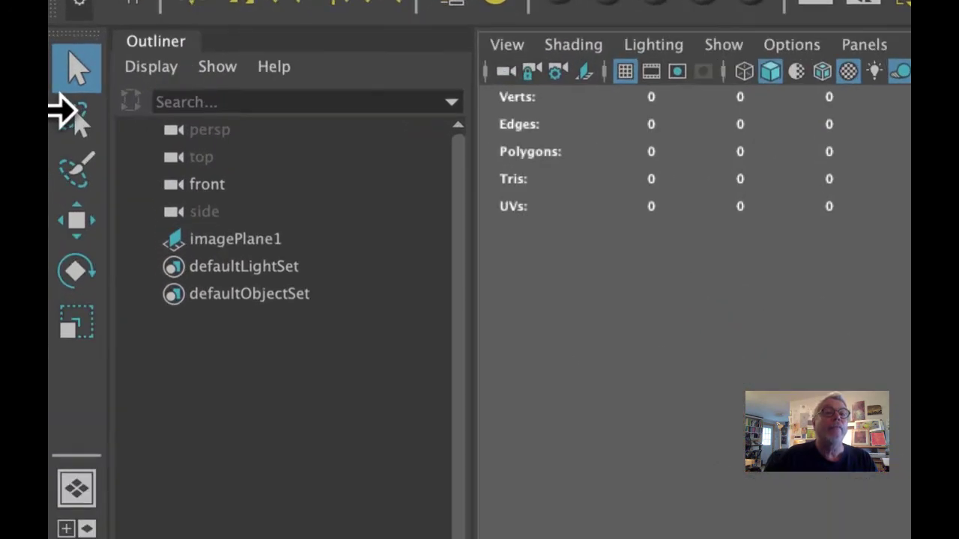
# Step: Rename imagePlane1 to imagePlane_front in the Outliner and return to four views
pyautogui.moveTo(177, 52); pyautogui.dragTo(271, 251)
pyautogui.click(258, 247)
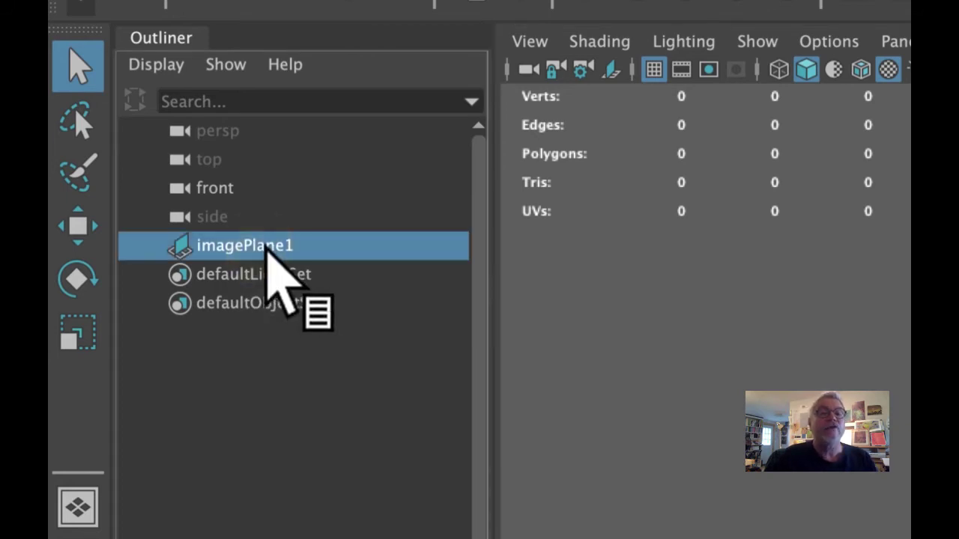
pyautogui.doubleClick(262, 247)
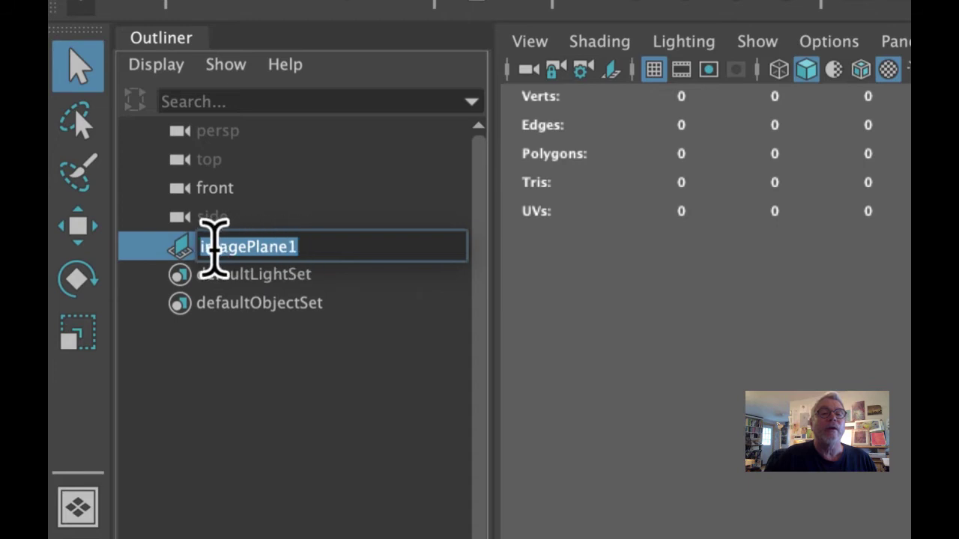
pyautogui.click(300, 247)
pyautogui.press('BackSpace')
pyautogui.write('-front')
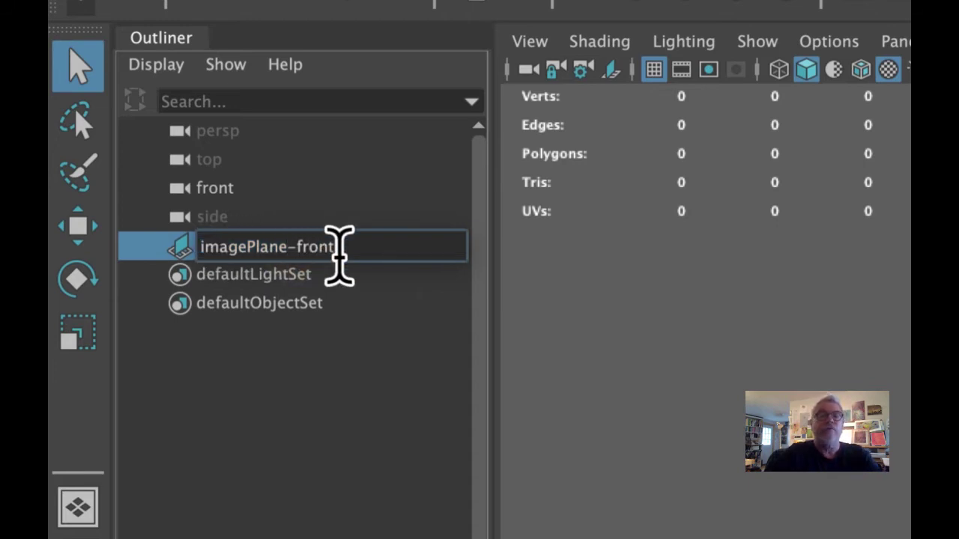
pyautogui.press('Return')
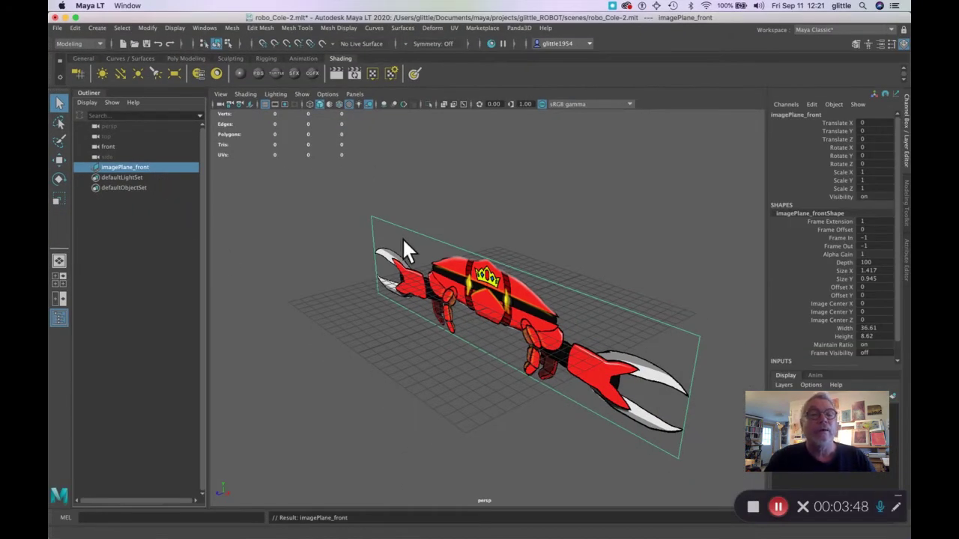
pyautogui.press('space')
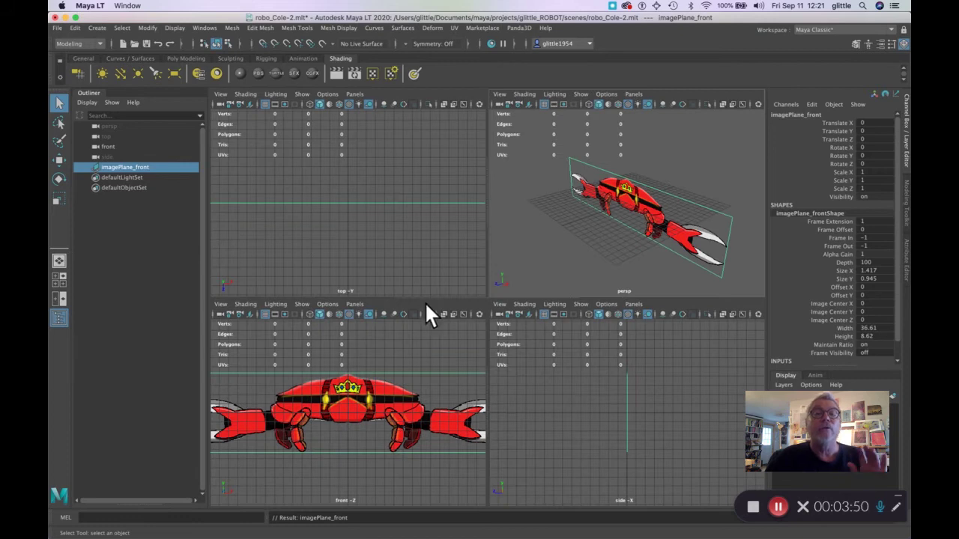
# Step: Import Cole_Robot_side.png as an image plane in the maximized side view, then maximize perspective
pyautogui.click(634, 429)
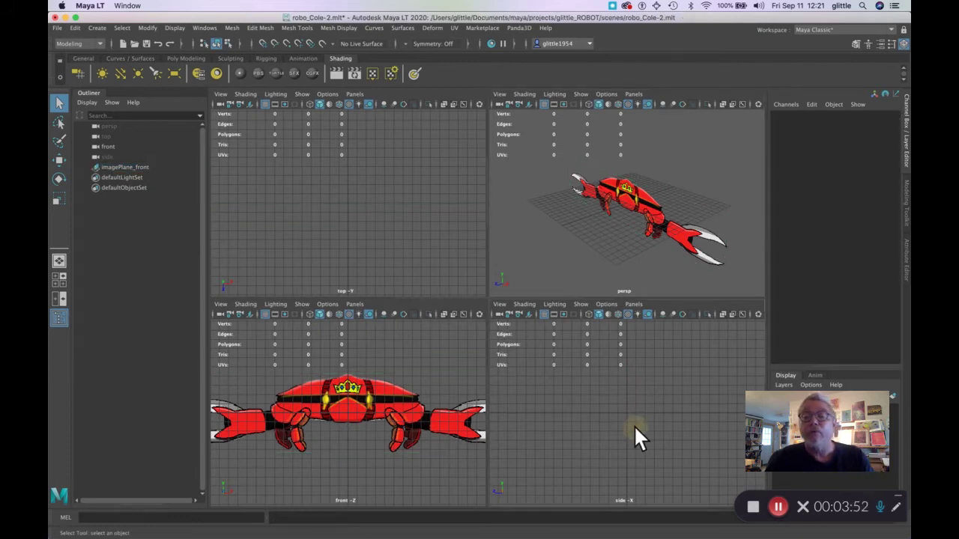
pyautogui.press('space')
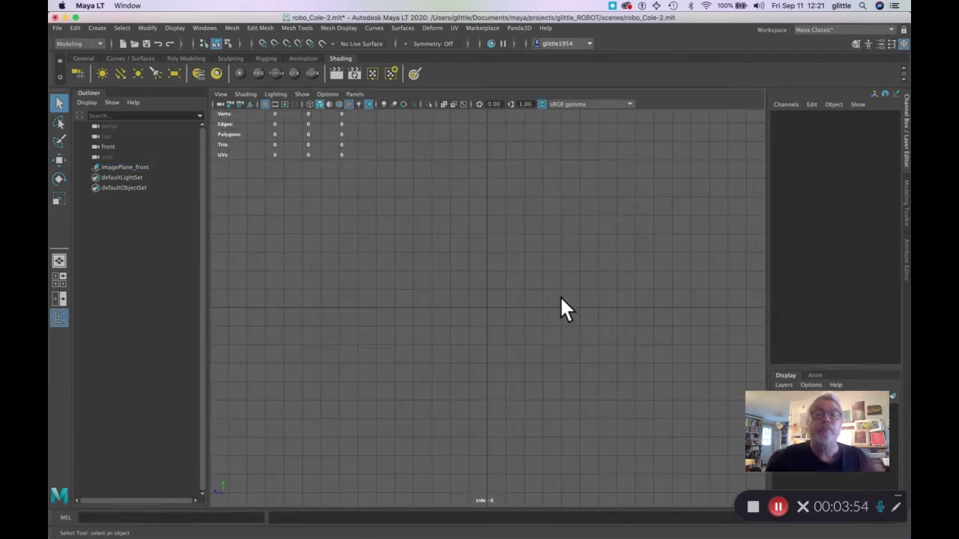
pyautogui.click(218, 93)
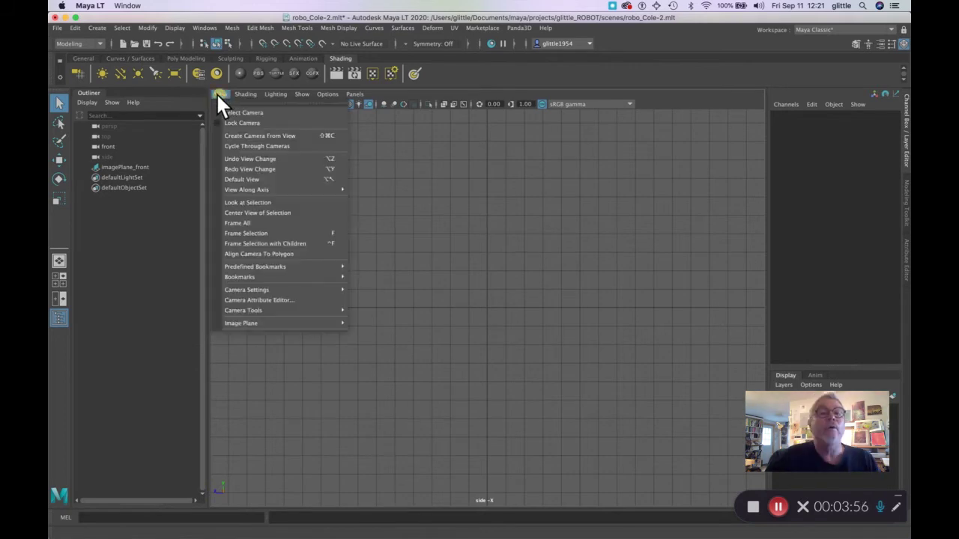
pyautogui.moveTo(248, 322)
pyautogui.click(405, 333)
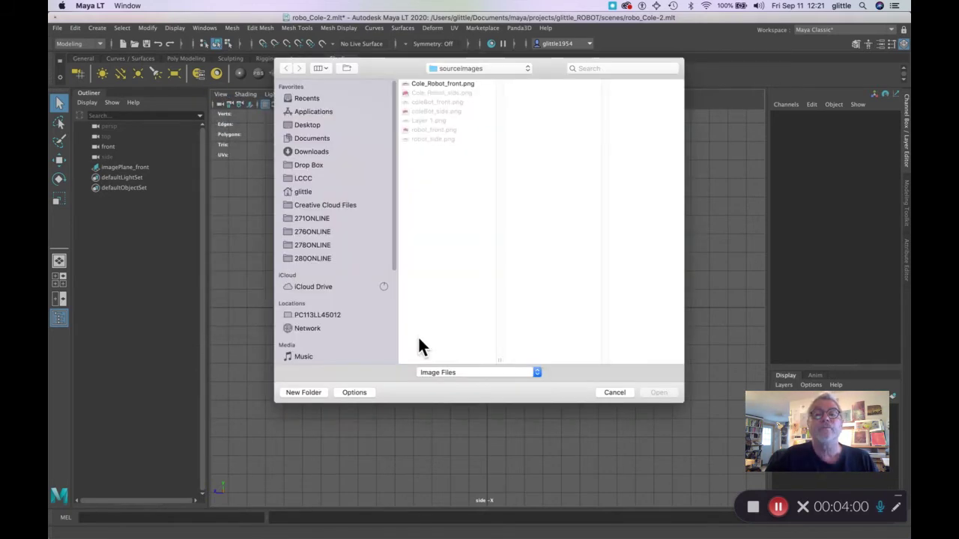
pyautogui.click(449, 92)
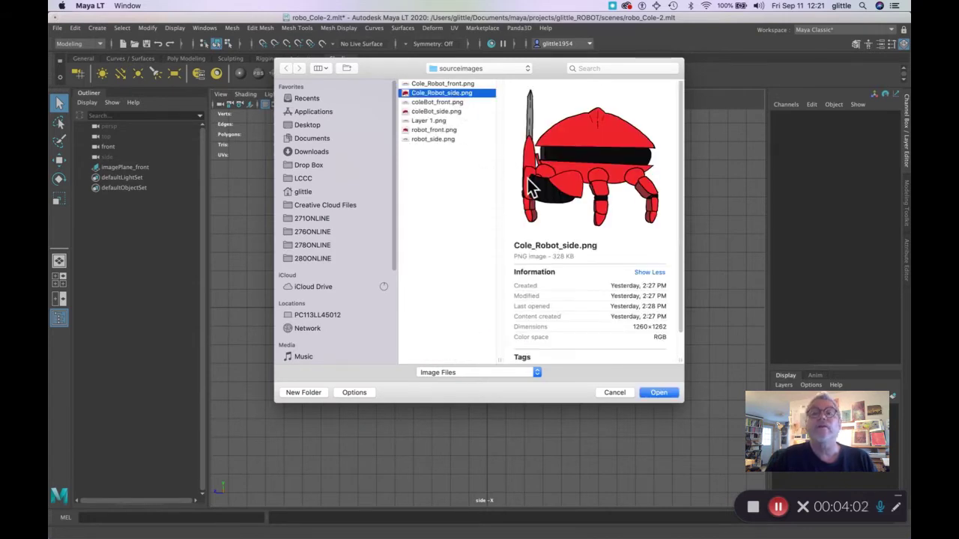
pyautogui.click(660, 394)
pyautogui.press('space')
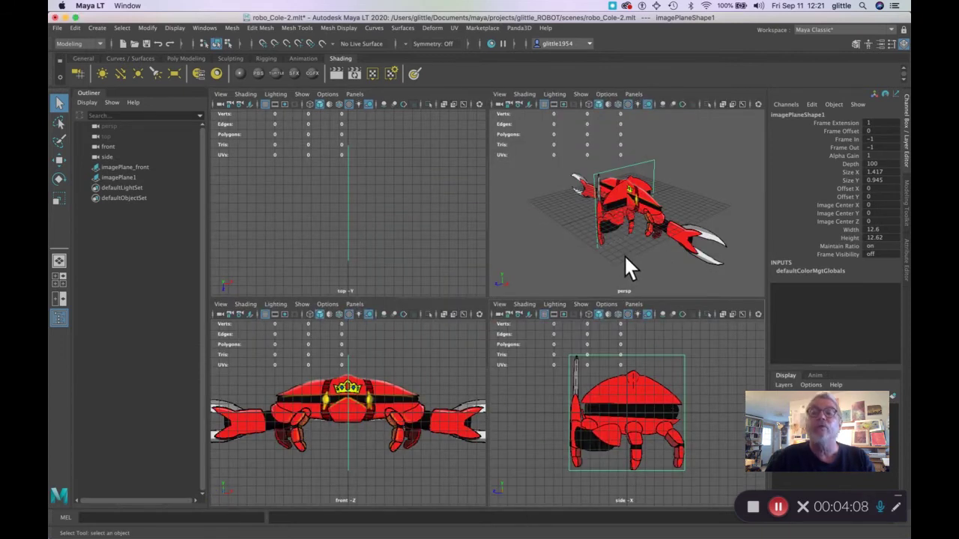
pyautogui.click(624, 259)
pyautogui.press('space')
# Step: Orbit and toggle between single and four-view layouts to check how the front and side planes align
pyautogui.keyDown('alt'); pyautogui.moveTo(447, 372); pyautogui.dragTo(486, 346); pyautogui.keyUp('alt')
pyautogui.press('space')
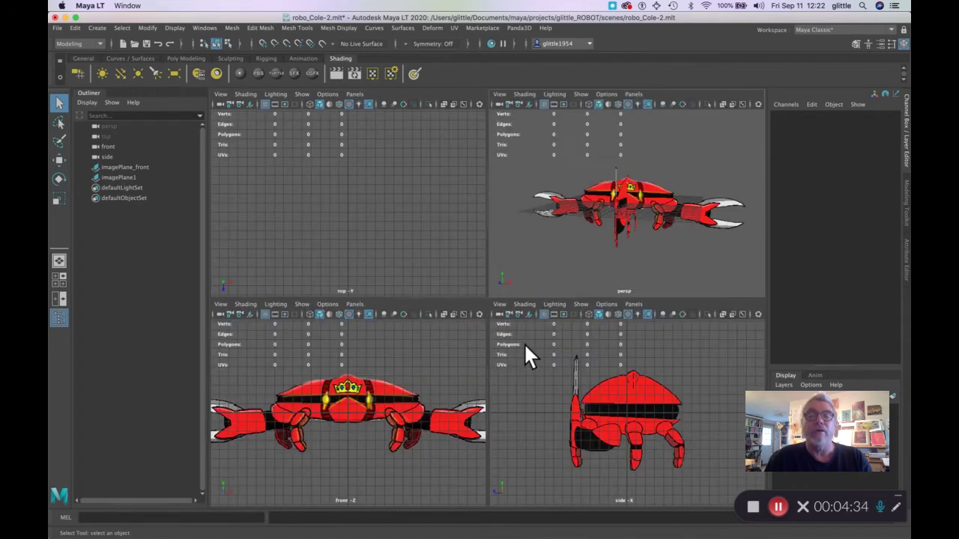
pyautogui.press('space')
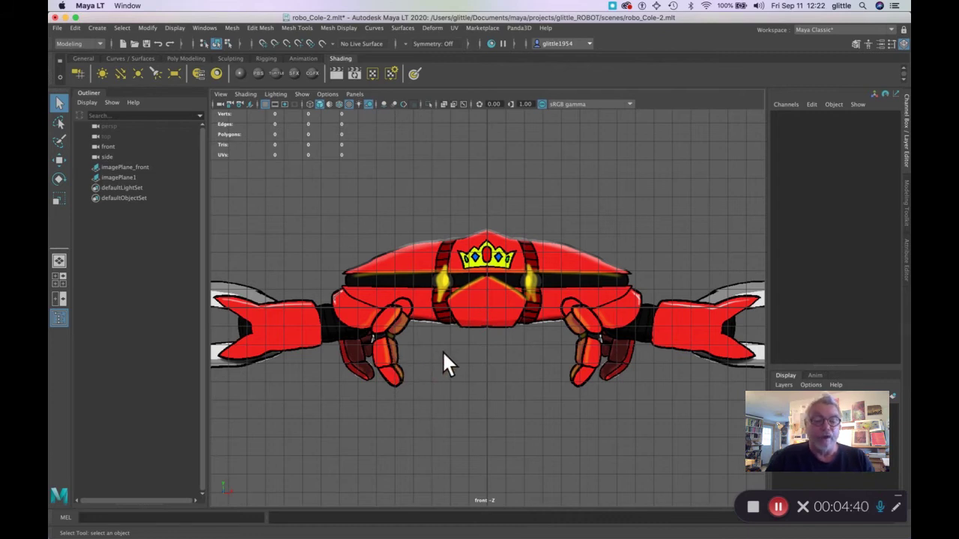
pyautogui.scroll(3, 453, 351)
pyautogui.scroll(-5, 452, 351)
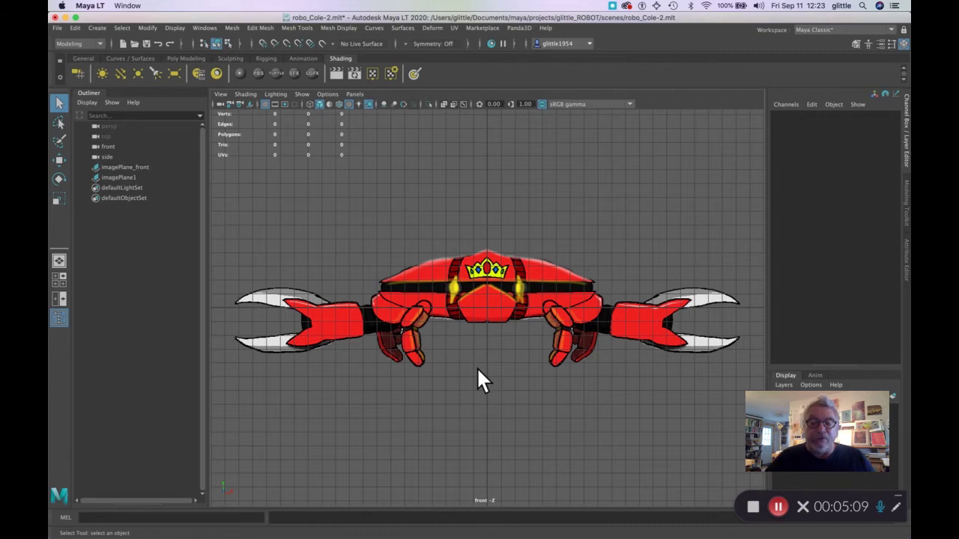
pyautogui.press('space')
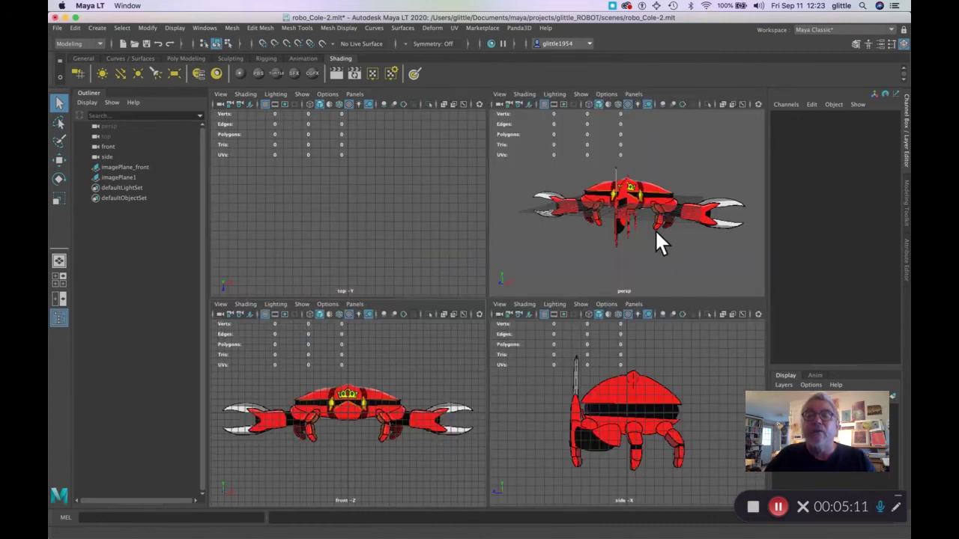
pyautogui.scroll(5, 654, 229)
pyautogui.scroll(-3, 653, 231)
pyautogui.keyDown('alt'); pyautogui.moveTo(652, 231); pyautogui.dragTo(669, 247); pyautogui.keyUp('alt')
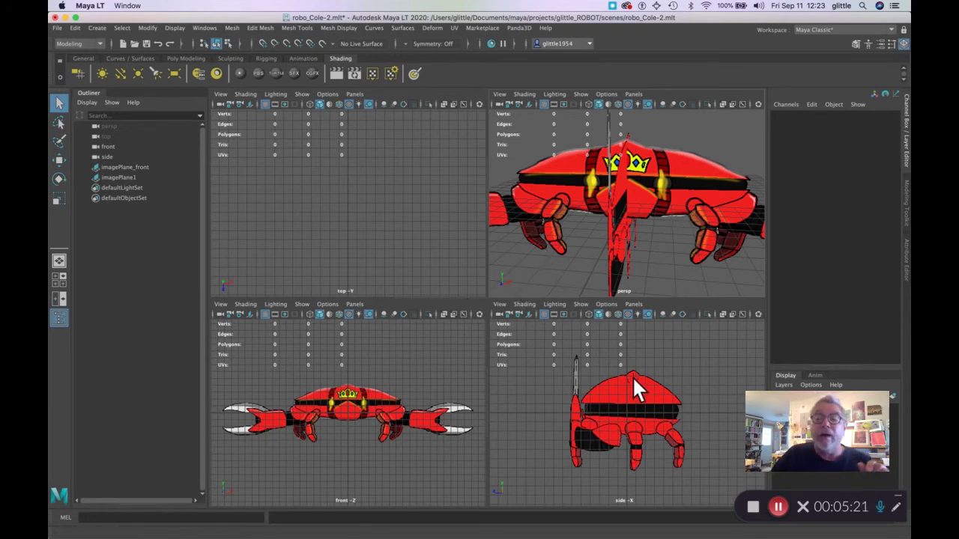
pyautogui.keyDown('alt'); pyautogui.moveTo(657, 215); pyautogui.dragTo(585, 203); pyautogui.keyUp('alt')
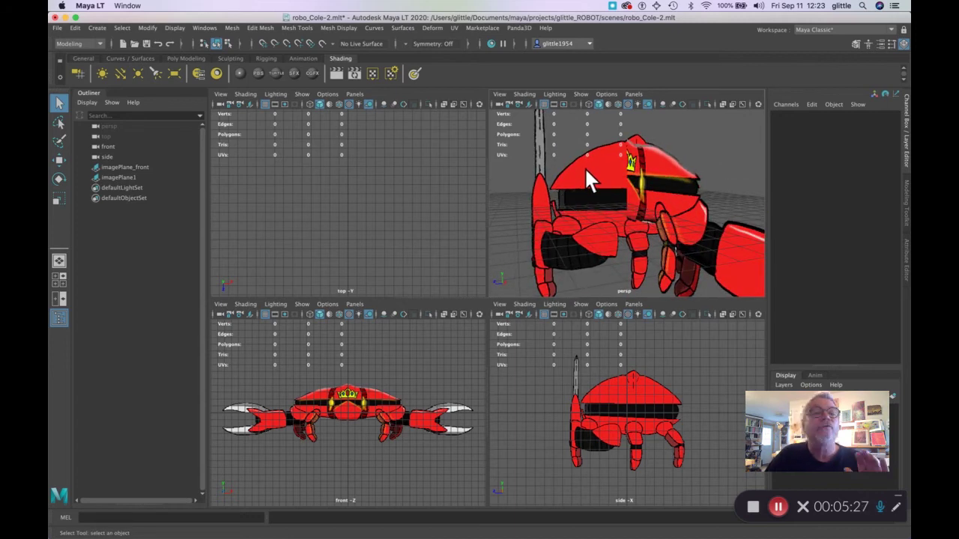
# Step: Rename the side image plane imagePlane1 to imagePlane_side in the Outliner
pyautogui.click(120, 177)
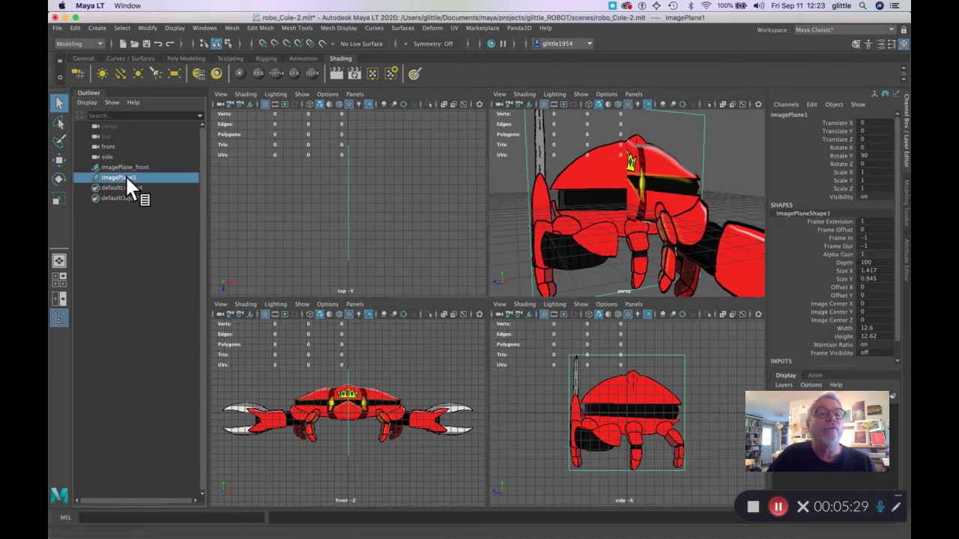
pyautogui.doubleClick(128, 177)
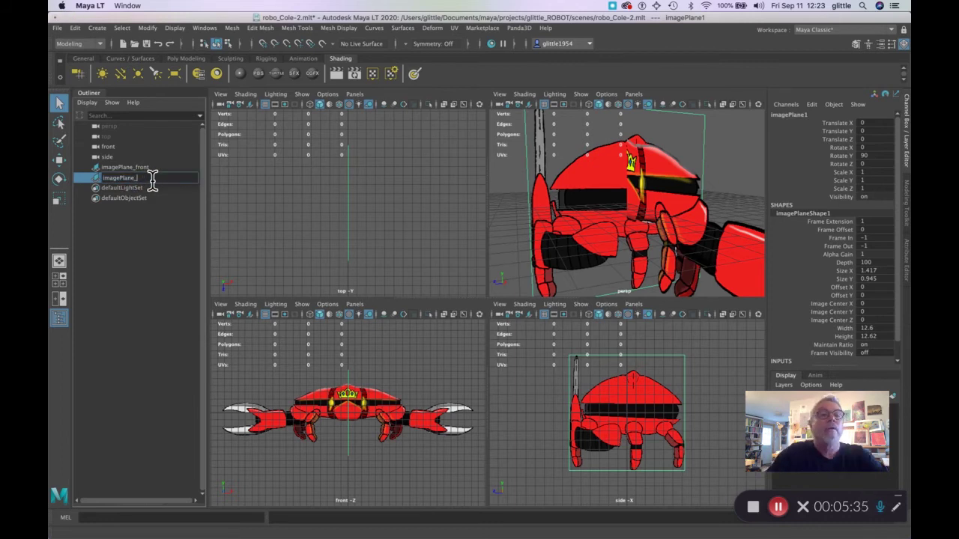
pyautogui.write('_side')
pyautogui.press('Return')
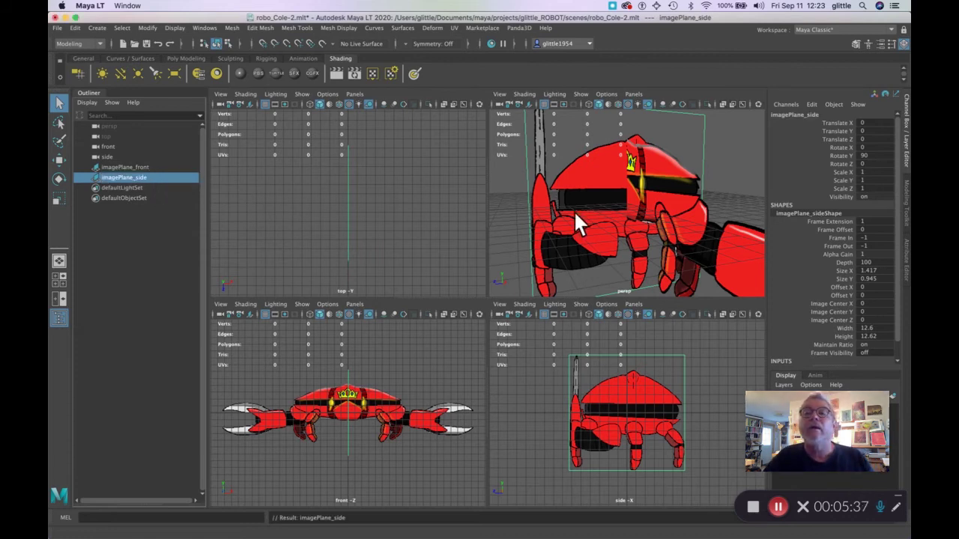
# Step: Move imagePlane_side to Translate Y -0.367, Z 0.75 so it lines up with the front drawing
pyautogui.press('space')
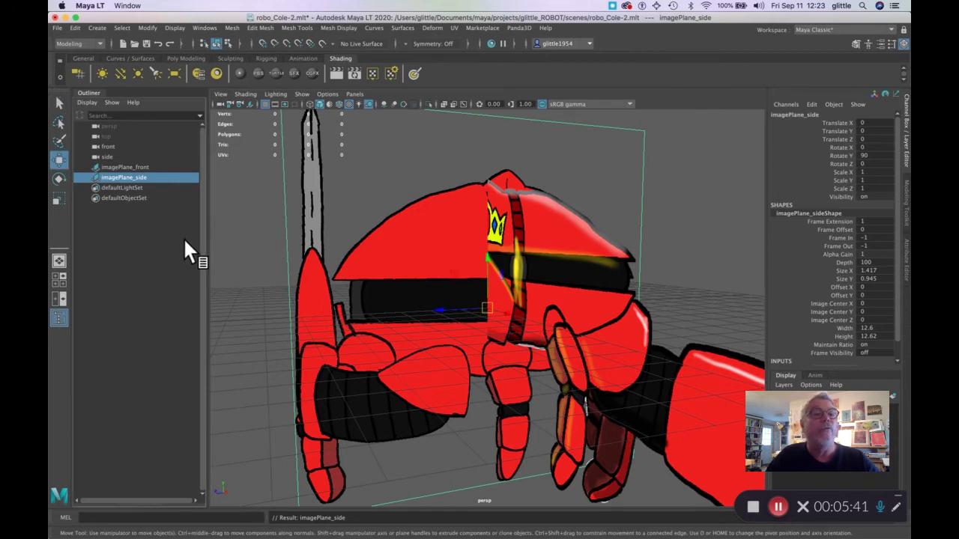
pyautogui.click(57, 159)
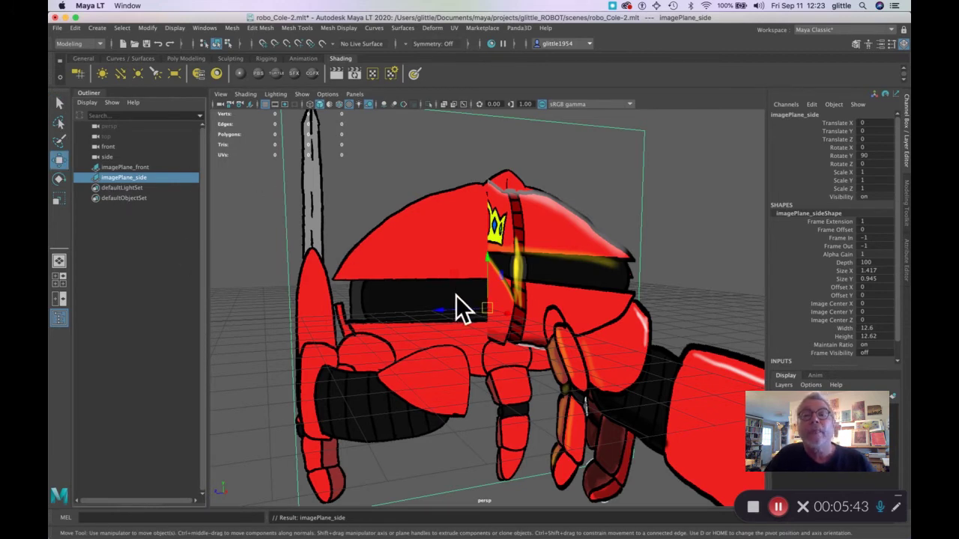
pyautogui.moveTo(441, 309); pyautogui.dragTo(418, 310)
pyautogui.keyDown('alt'); pyautogui.moveTo(468, 405); pyautogui.dragTo(453, 424); pyautogui.keyUp('alt')
pyautogui.moveTo(501, 259); pyautogui.dragTo(501, 269)
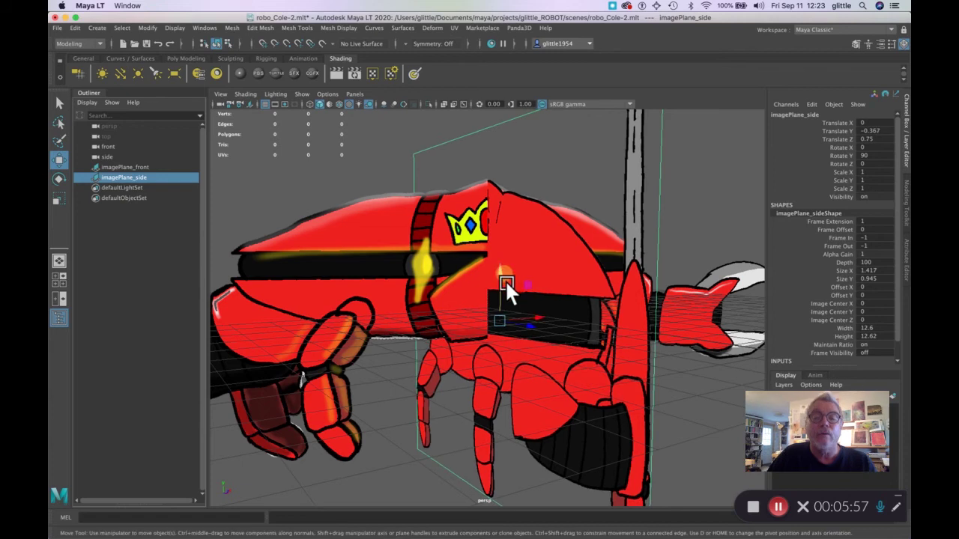
pyautogui.scroll(5, 494, 390)
pyautogui.scroll(-7, 494, 391)
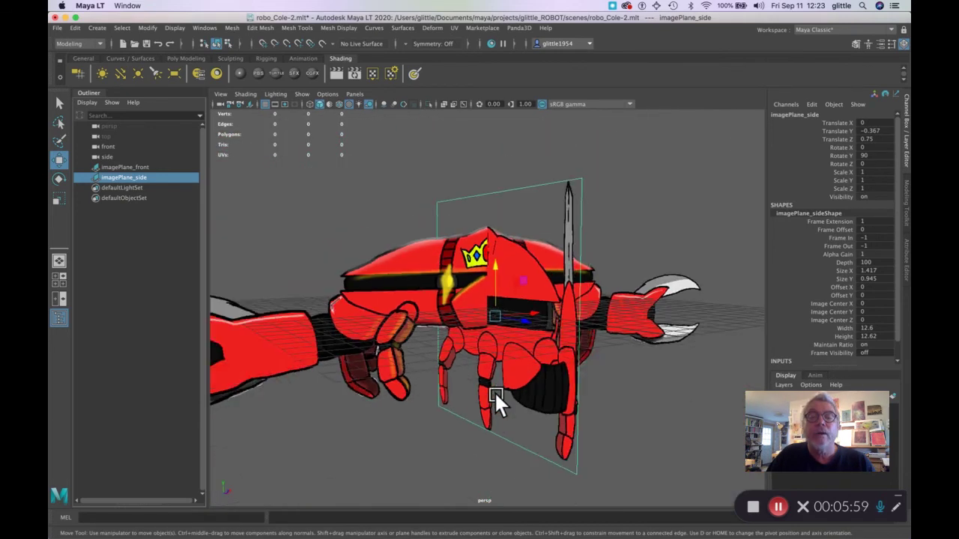
pyautogui.moveTo(523, 396)
pyautogui.keyDown('alt'); pyautogui.mouseDown()
pyautogui.moveTo(539, 398)
pyautogui.moveTo(540, 387)
pyautogui.mouseUp(); pyautogui.keyUp('alt')
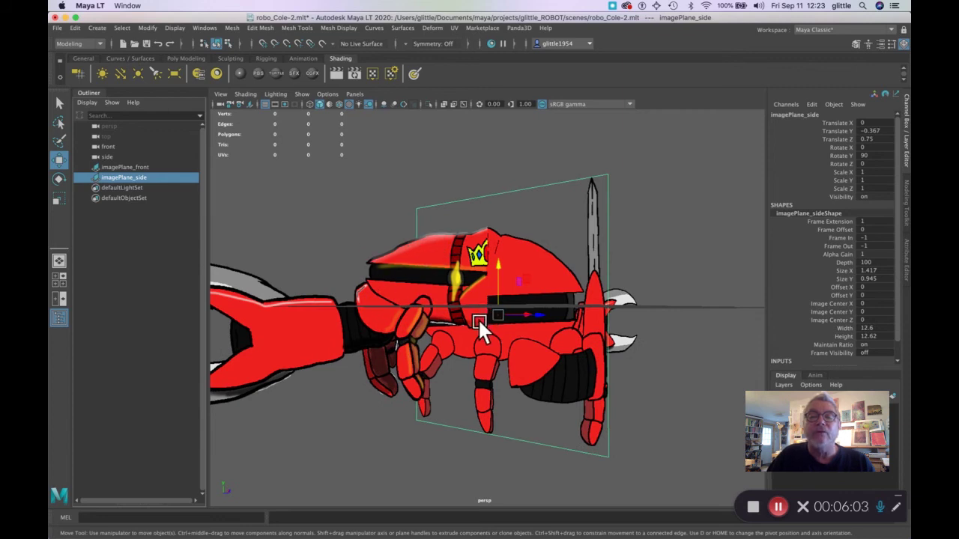
pyautogui.keyDown('alt'); pyautogui.moveTo(473, 321); pyautogui.dragTo(498, 327); pyautogui.keyUp('alt')
pyautogui.keyDown('alt'); pyautogui.moveTo(510, 287); pyautogui.dragTo(424, 338); pyautogui.keyUp('alt')
# Step: Stretch imagePlane_front to Scale Y 1.299, lower it to Translate Y -1.352, and frame it
pyautogui.click(388, 272)
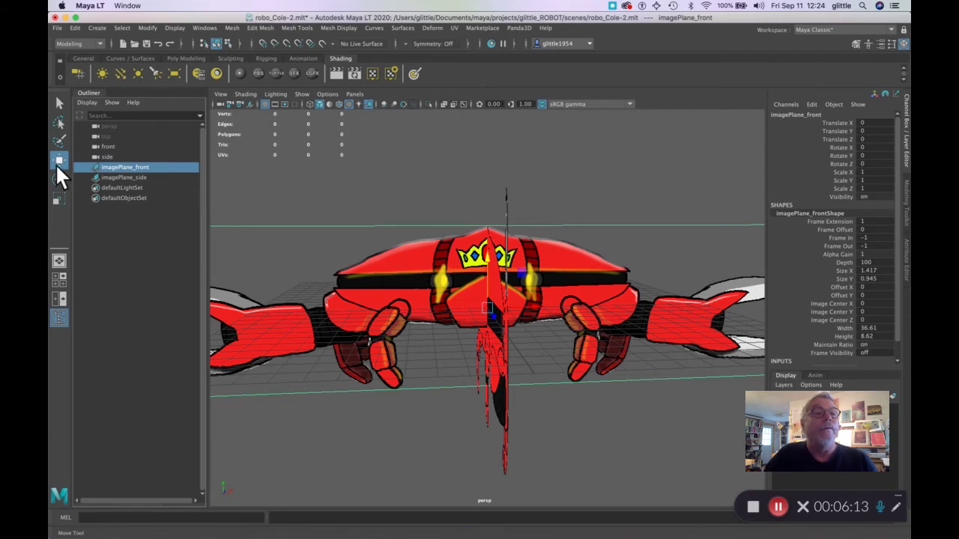
pyautogui.press('r')
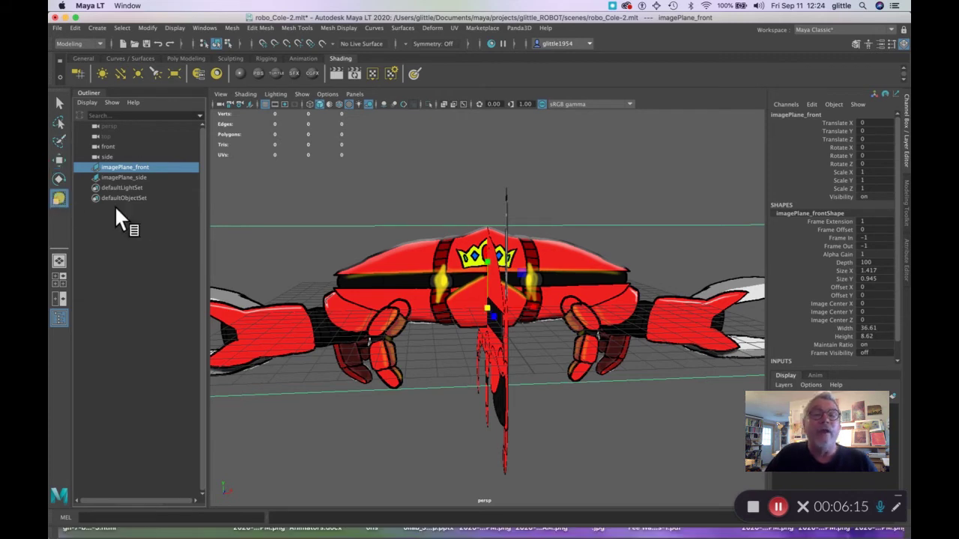
pyautogui.moveTo(499, 364)
pyautogui.keyDown('alt'); pyautogui.mouseDown()
pyautogui.moveTo(501, 373)
pyautogui.moveTo(506, 362)
pyautogui.mouseUp(); pyautogui.keyUp('alt')
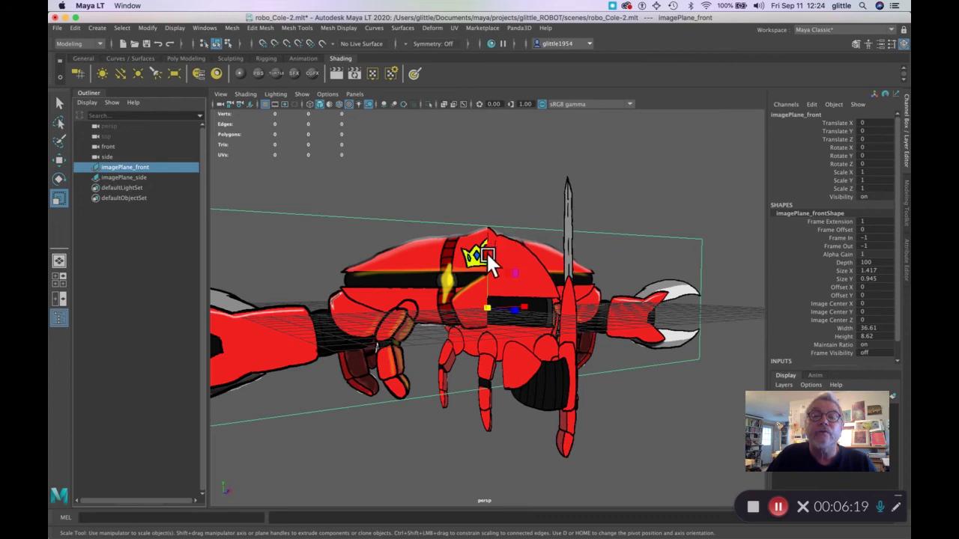
pyautogui.moveTo(486, 252); pyautogui.dragTo(502, 373)
pyautogui.press('w')
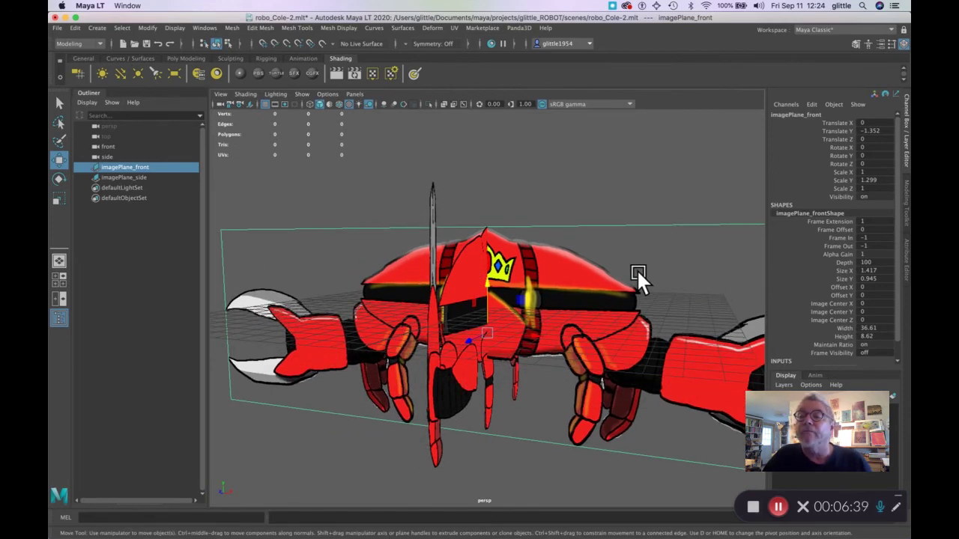
pyautogui.press('f')
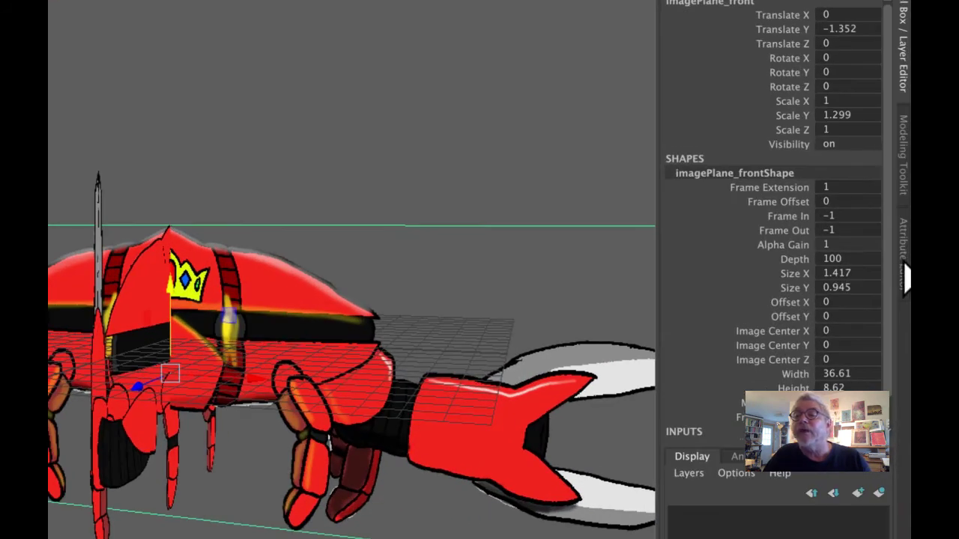
# Step: Lower Alpha Gain to 0.404 on imagePlane_front and to 0.478 on imagePlane_side
pyautogui.click(905, 270)
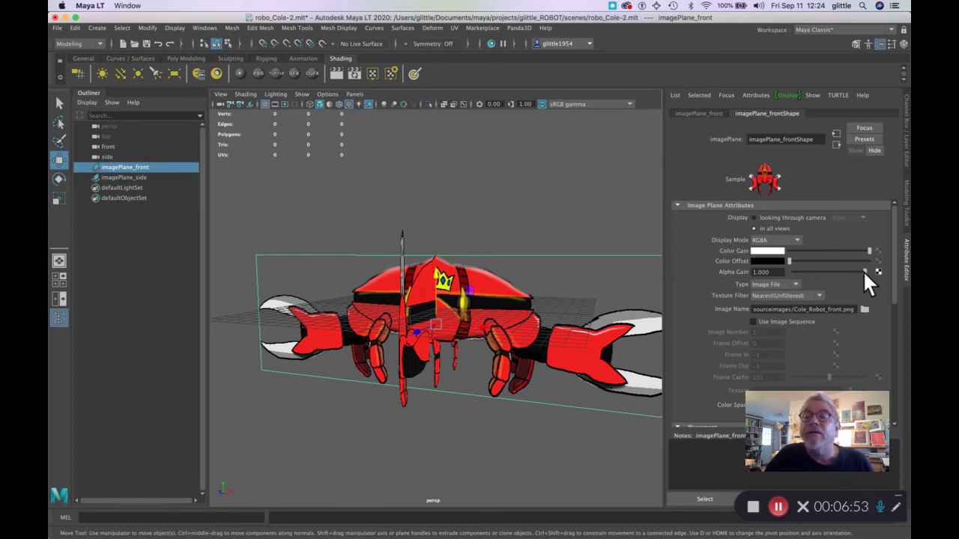
pyautogui.moveTo(863, 271); pyautogui.dragTo(820, 274)
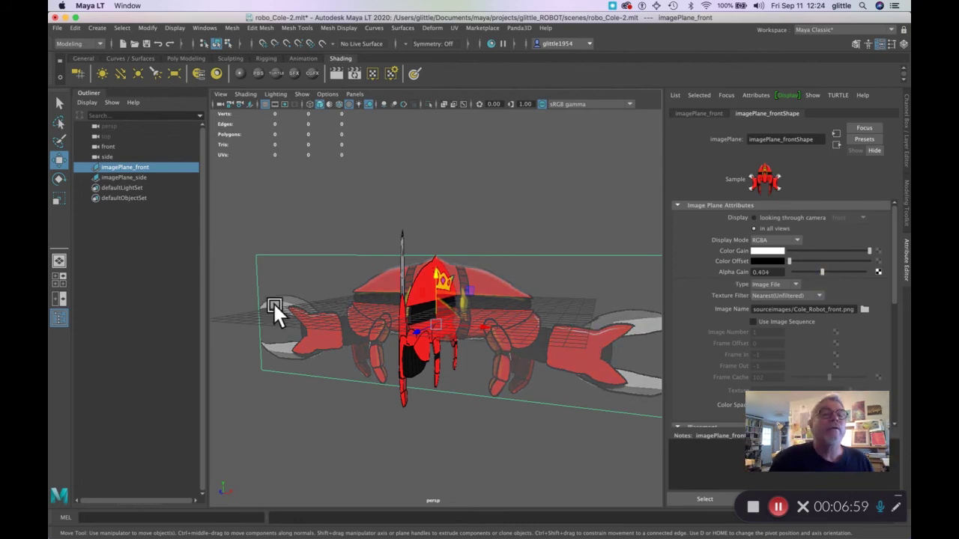
pyautogui.click(134, 177)
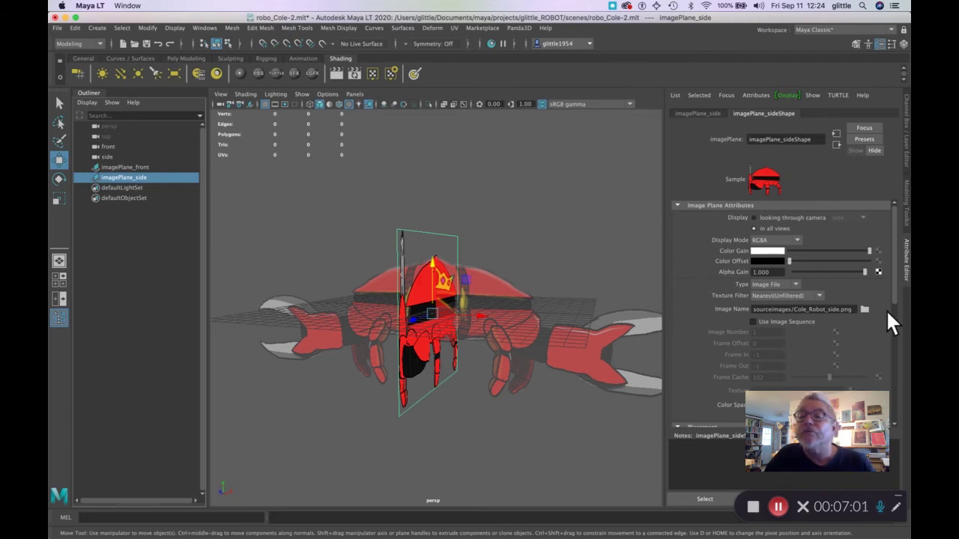
pyautogui.moveTo(865, 272); pyautogui.dragTo(827, 272)
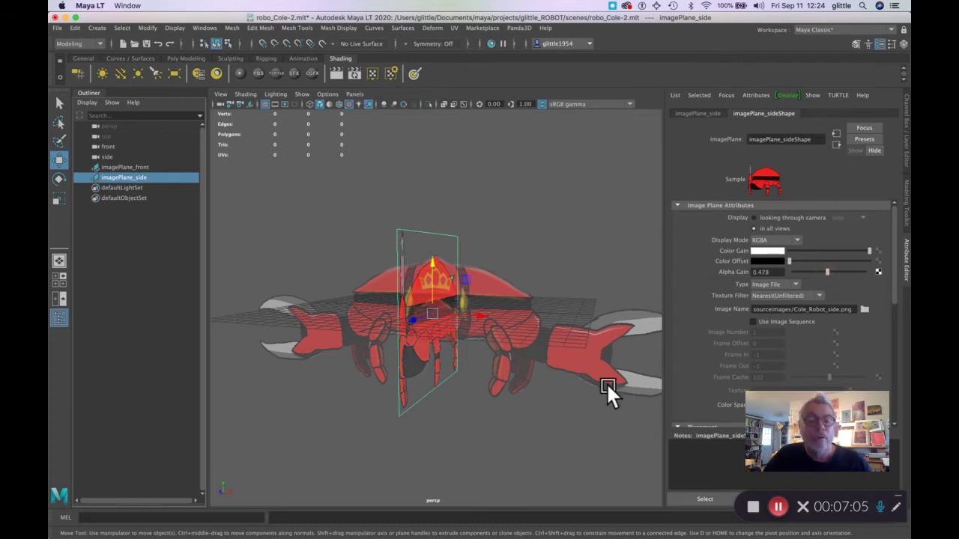
pyautogui.moveTo(530, 447)
pyautogui.keyDown('alt'); pyautogui.mouseDown()
pyautogui.moveTo(439, 451)
pyautogui.moveTo(391, 431)
pyautogui.moveTo(475, 423)
pyautogui.moveTo(550, 450)
pyautogui.moveTo(504, 439)
pyautogui.moveTo(529, 450)
pyautogui.moveTo(567, 450)
pyautogui.moveTo(513, 454)
pyautogui.moveTo(515, 442)
pyautogui.mouseUp(); pyautogui.keyUp('alt')
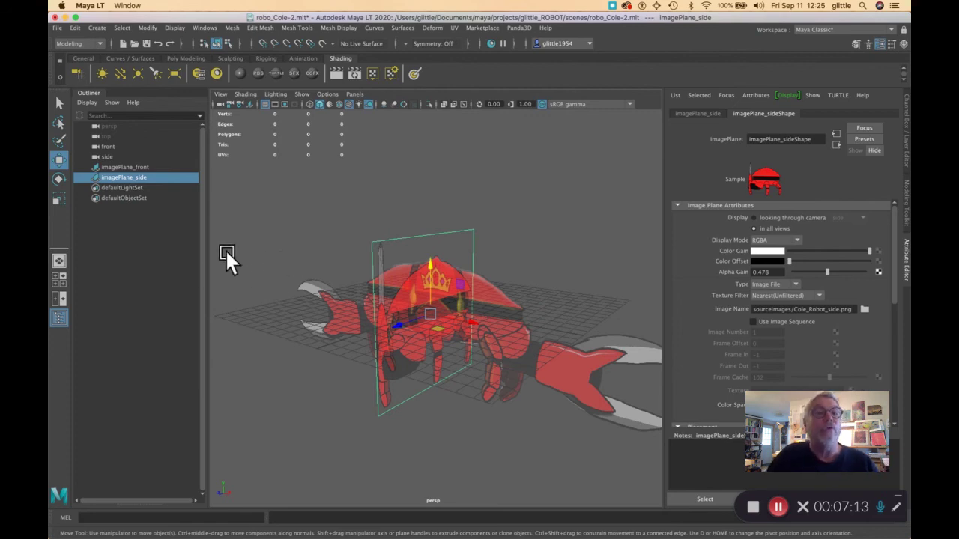
# Step: Group imagePlane_front and imagePlane_side with Ctrl+G and rename group1 to referenceImages
pyautogui.keyDown('shift'); pyautogui.click(133, 166); pyautogui.keyUp('shift')
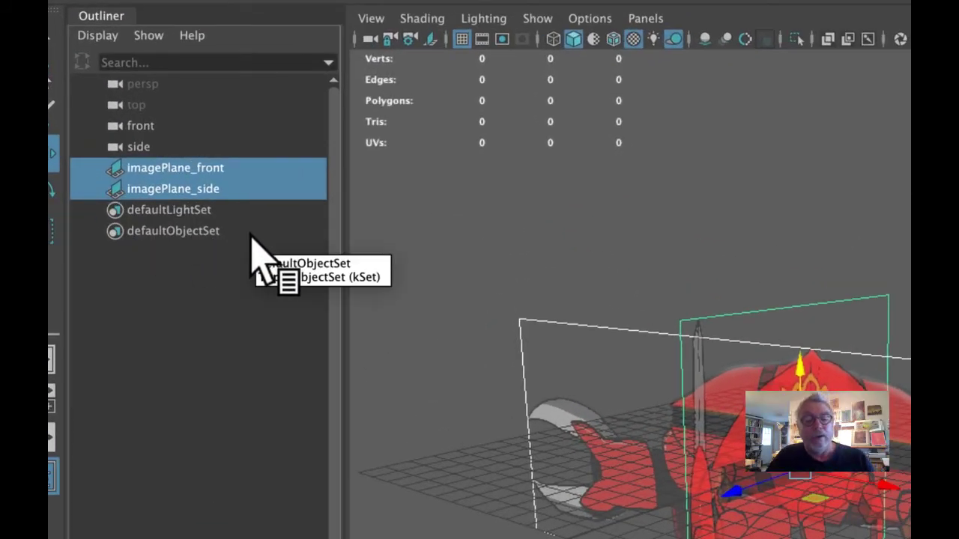
pyautogui.hotkey('ctrl', 'g')
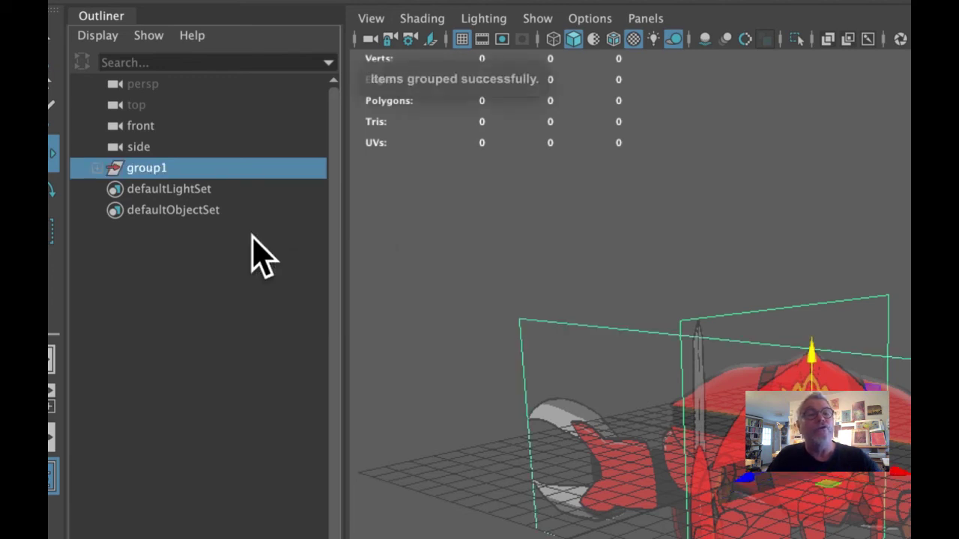
pyautogui.doubleClick(156, 173)
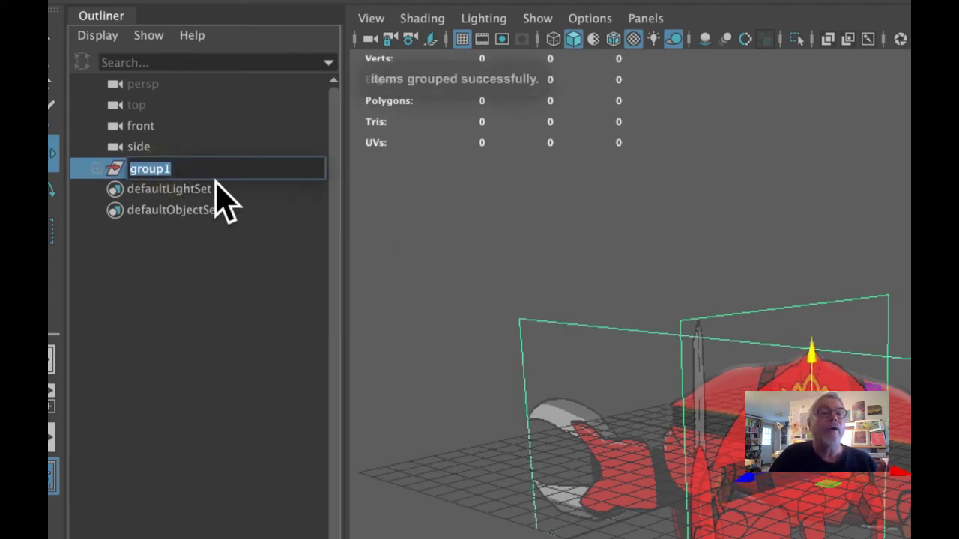
pyautogui.write('ree')
pyautogui.write('reference')
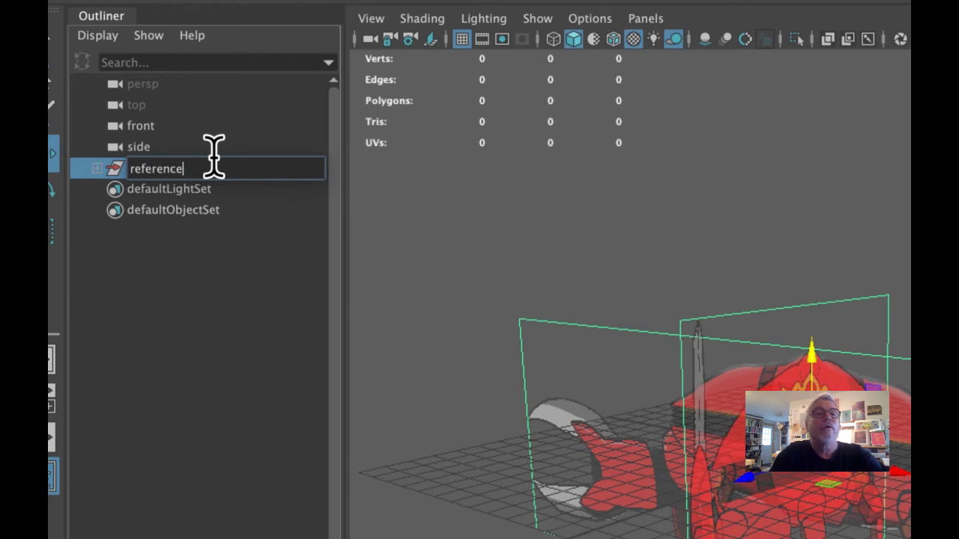
pyautogui.write('Images')
pyautogui.press('Return')
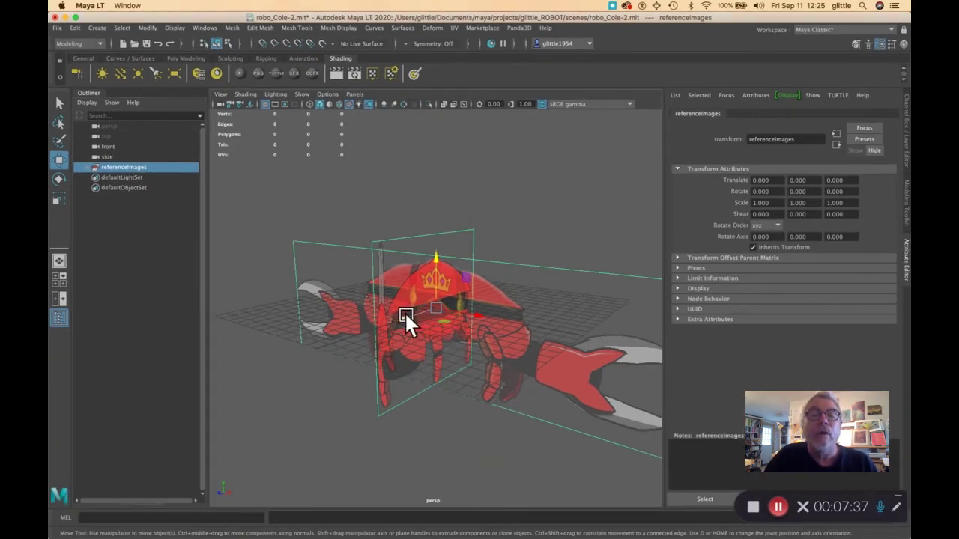
# Step: Move the referenceImages group back along Z to -15.304
pyautogui.moveTo(405, 312); pyautogui.dragTo(507, 291)
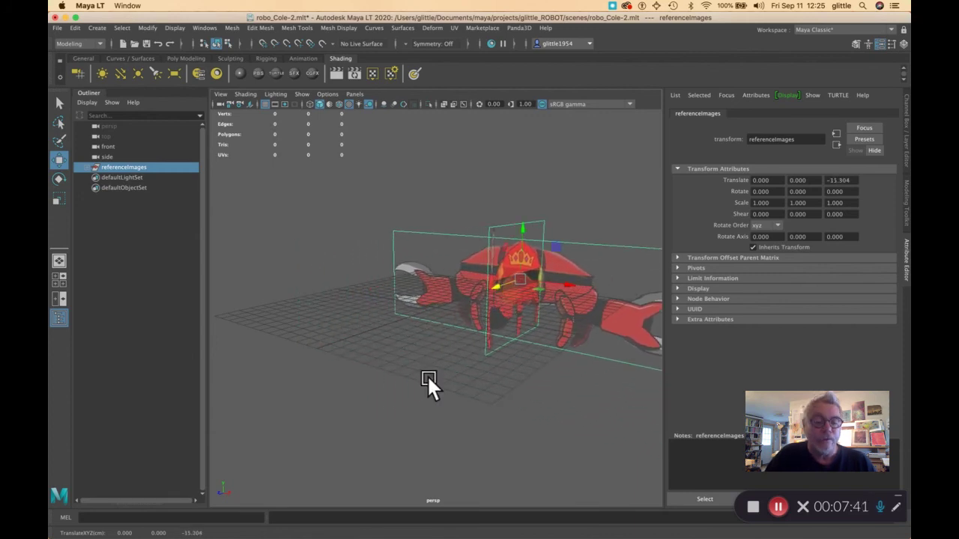
pyautogui.keyDown('alt'); pyautogui.moveTo(415, 395); pyautogui.dragTo(444, 305); pyautogui.keyUp('alt')
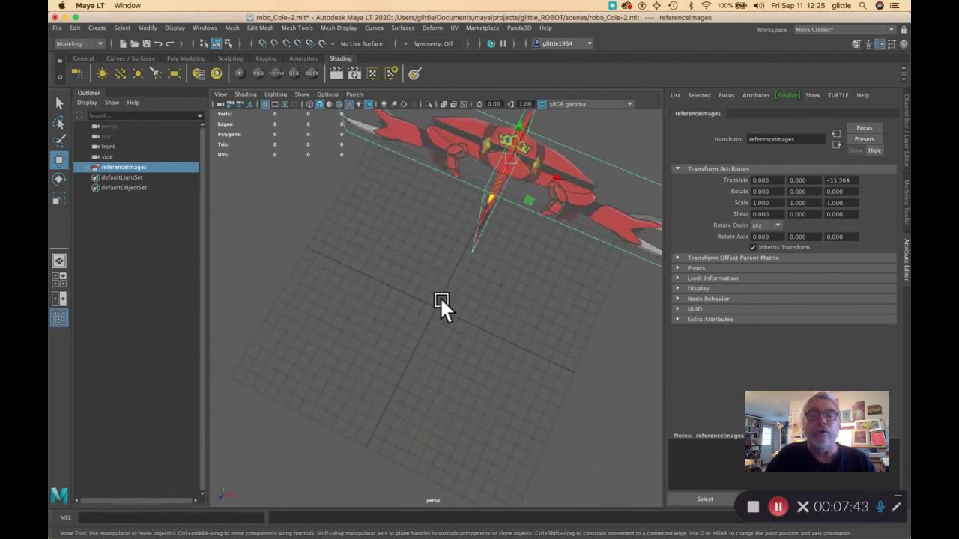
pyautogui.scroll(-3, 430, 314)
pyautogui.scroll(10, 433, 317)
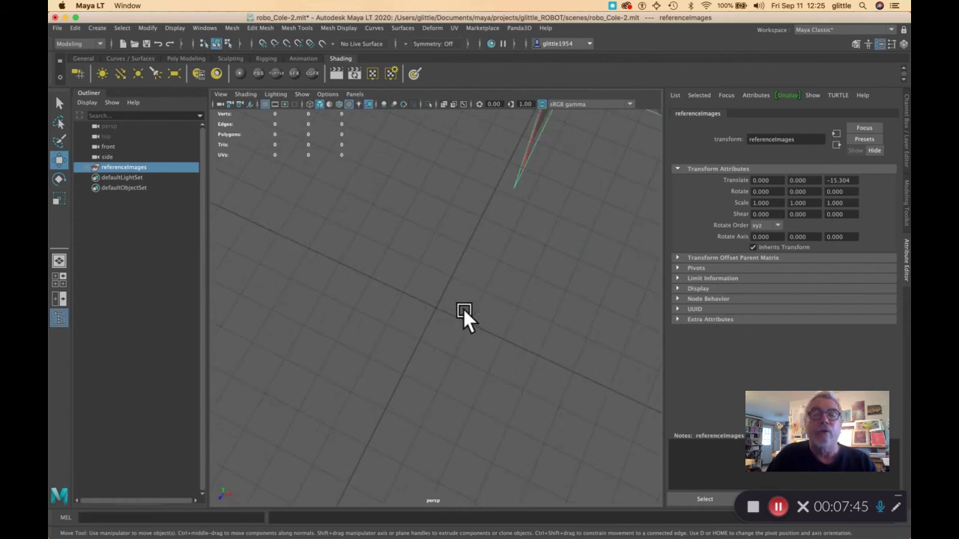
pyautogui.scroll(-5, 462, 308)
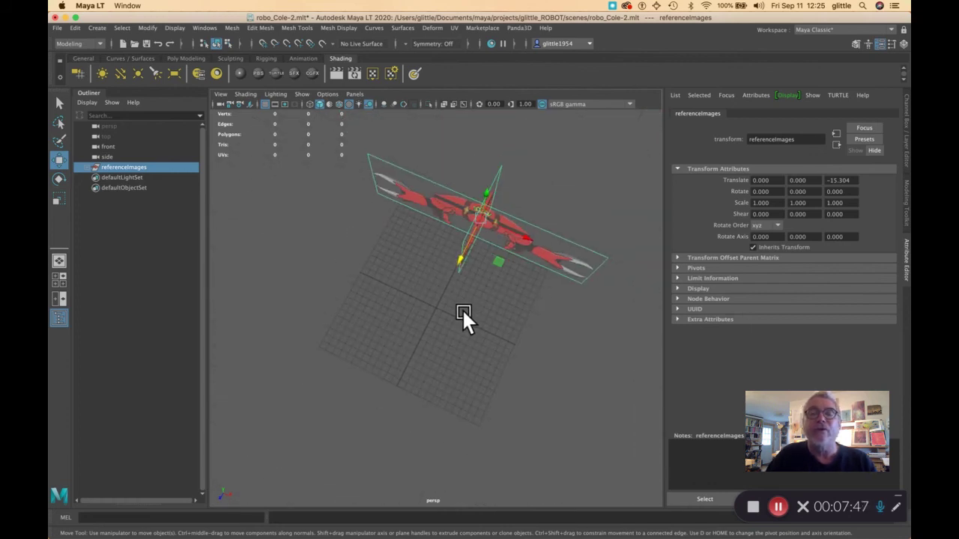
pyautogui.keyDown('alt'); pyautogui.moveTo(462, 307); pyautogui.dragTo(496, 201); pyautogui.keyUp('alt')
# Step: In the front orthographic view, raise the group to Translate Y 6.914 above the grid
pyautogui.press('space')
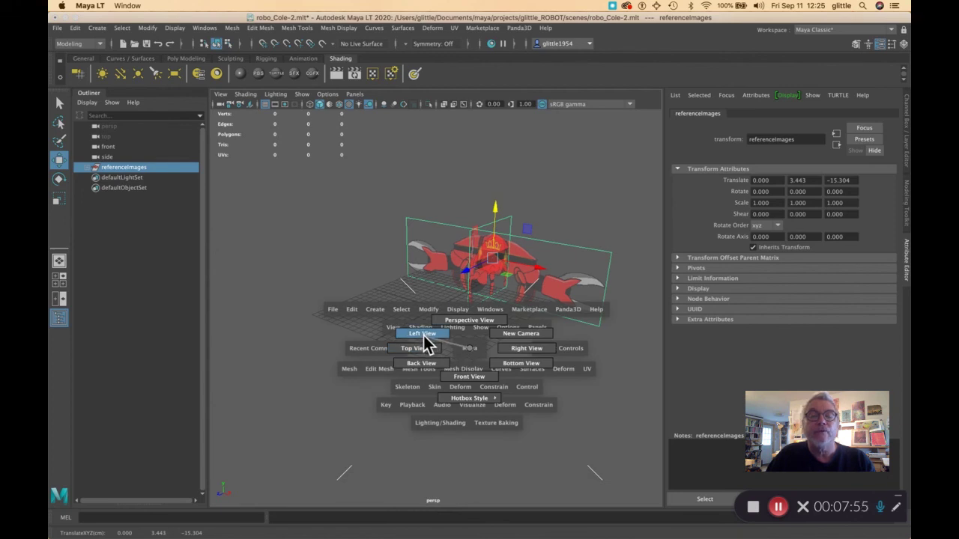
pyautogui.click(471, 377)
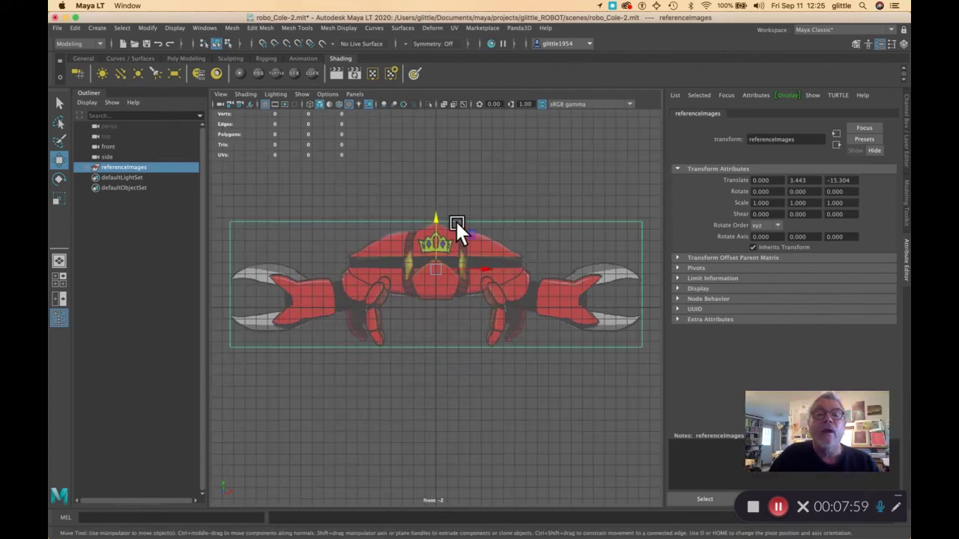
pyautogui.moveTo(434, 215); pyautogui.dragTo(440, 180)
pyautogui.scroll(6, 437, 261)
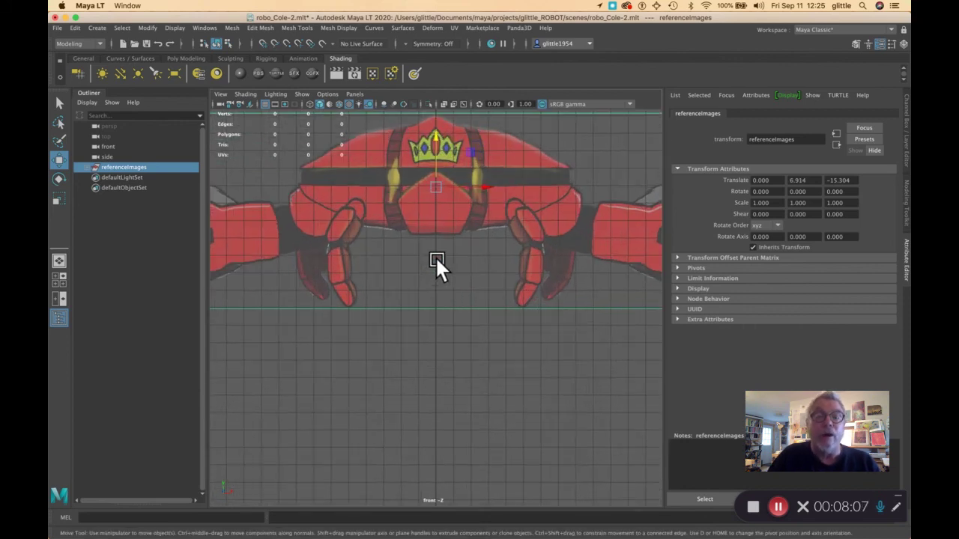
pyautogui.scroll(-4, 437, 260)
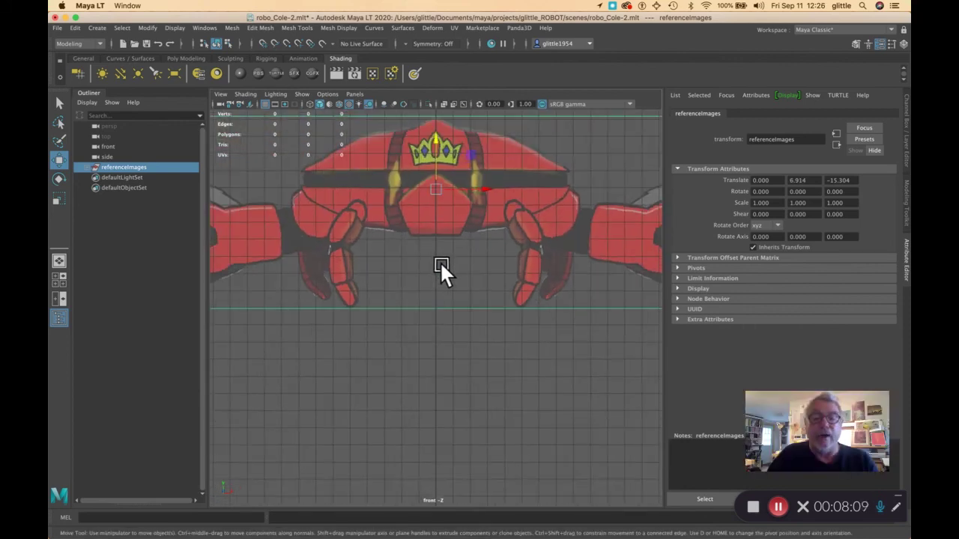
# Step: Return to the perspective view and orbit to check the robot above the grid
pyautogui.press('space')
pyautogui.moveTo(442, 266); pyautogui.dragTo(439, 238)
pyautogui.keyDown('alt'); pyautogui.moveTo(484, 357); pyautogui.dragTo(488, 318); pyautogui.keyUp('alt')
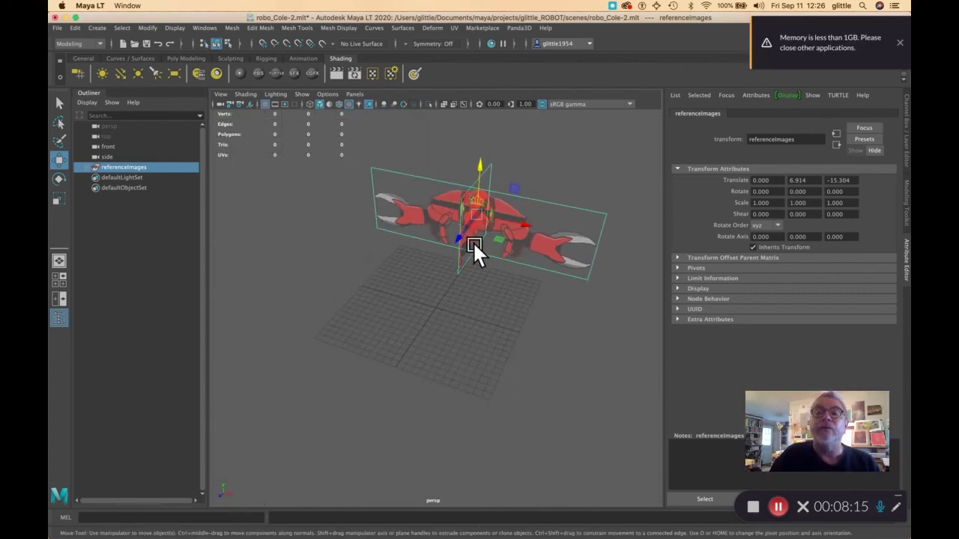
pyautogui.scroll(5, 479, 247)
pyautogui.keyDown('alt'); pyautogui.moveTo(485, 243); pyautogui.dragTo(528, 288); pyautogui.keyUp('alt')
pyautogui.scroll(-5, 483, 302)
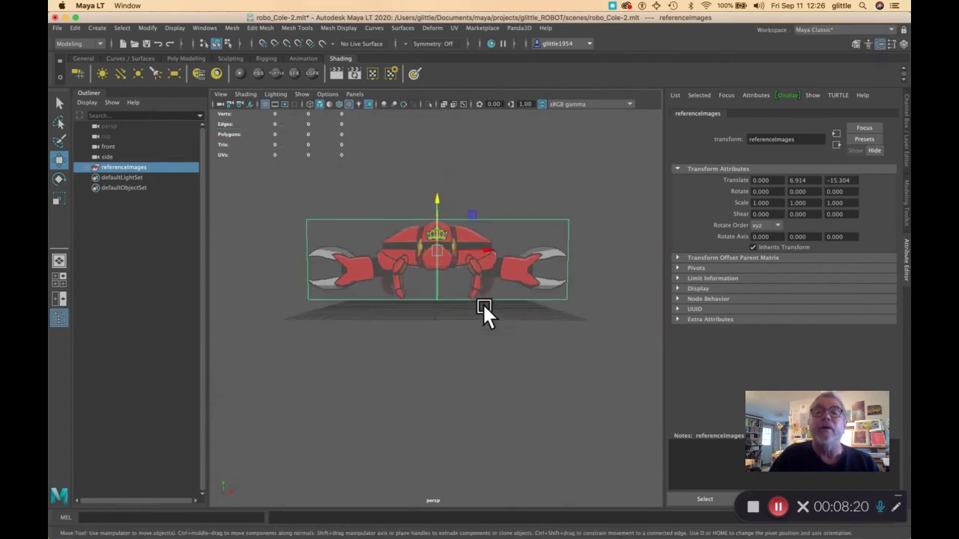
pyautogui.keyDown('alt'); pyautogui.moveTo(473, 347); pyautogui.dragTo(515, 346); pyautogui.keyUp('alt')
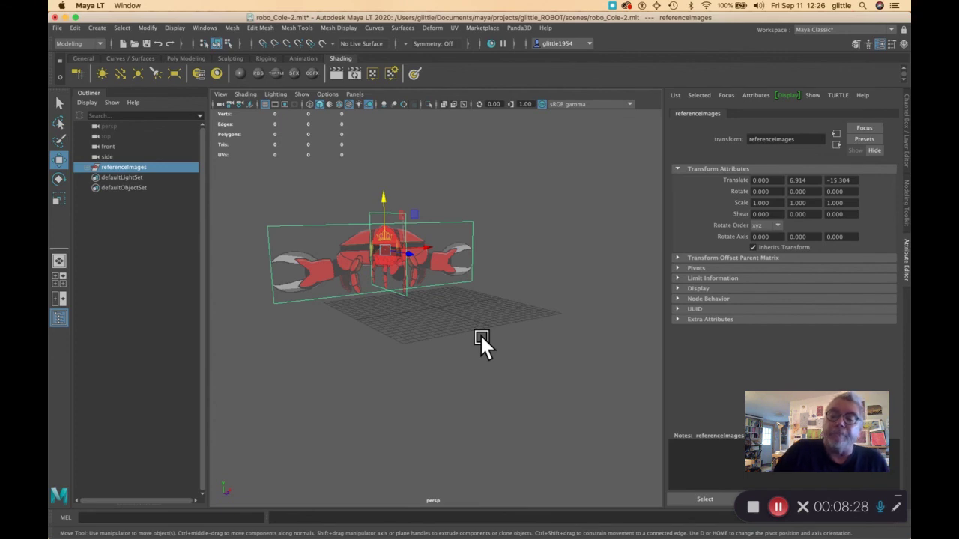
# Step: Increment and save the scene as robo_Cole-2.0001.mlt
pyautogui.click(57, 27)
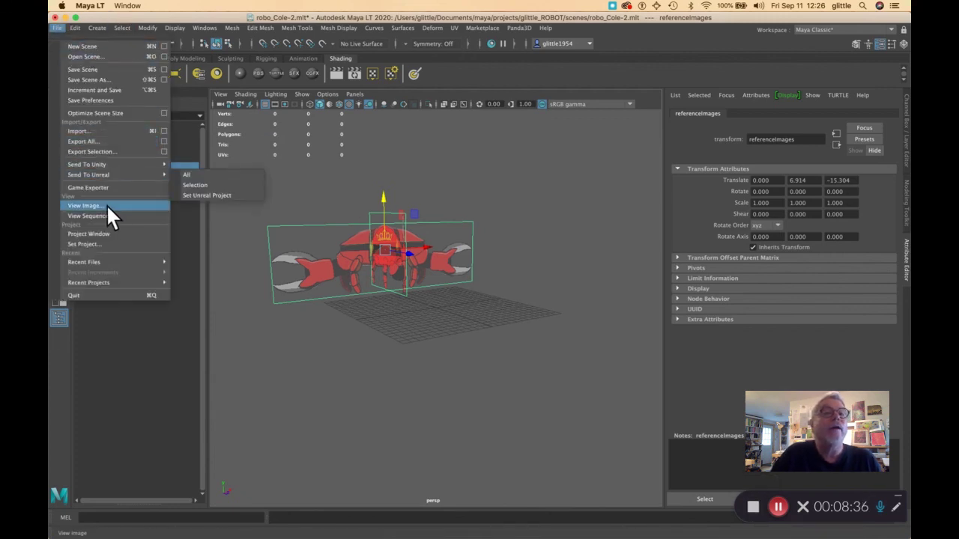
pyautogui.click(110, 88)
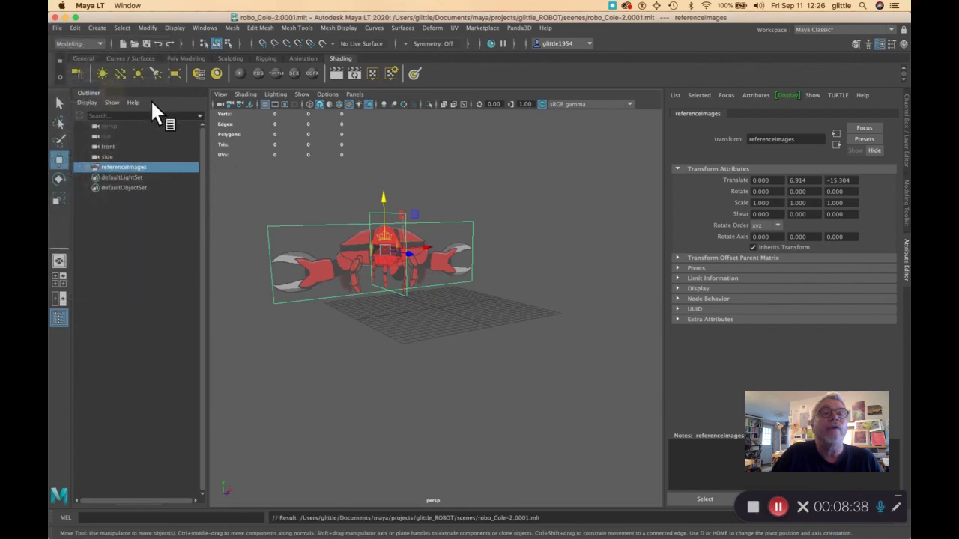